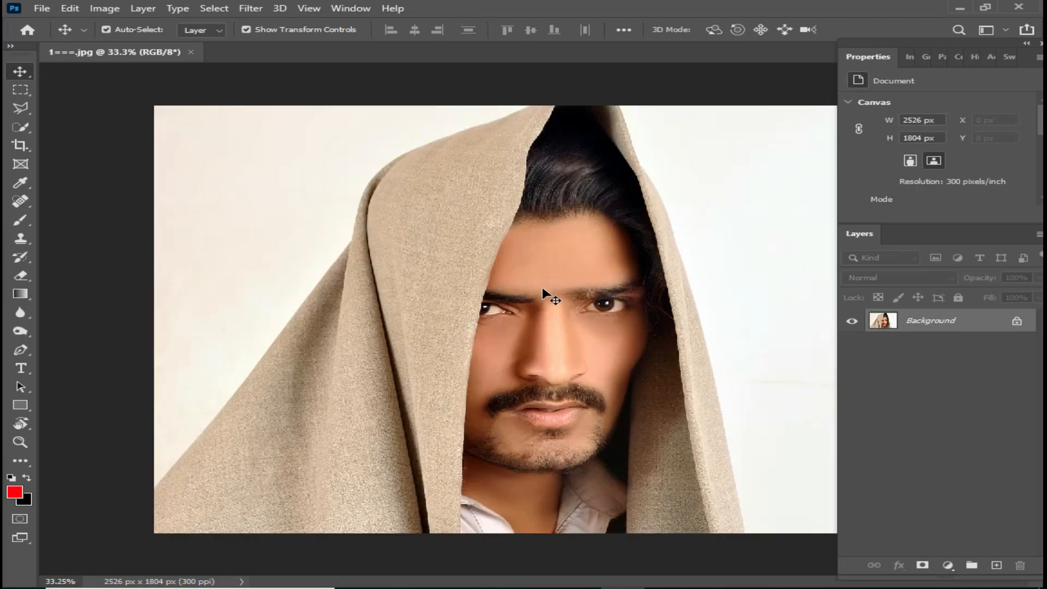
# Duplicate the Background layer via copy and hide the original Background.
pyautogui.click(143, 8)
pyautogui.moveTo(175, 24)
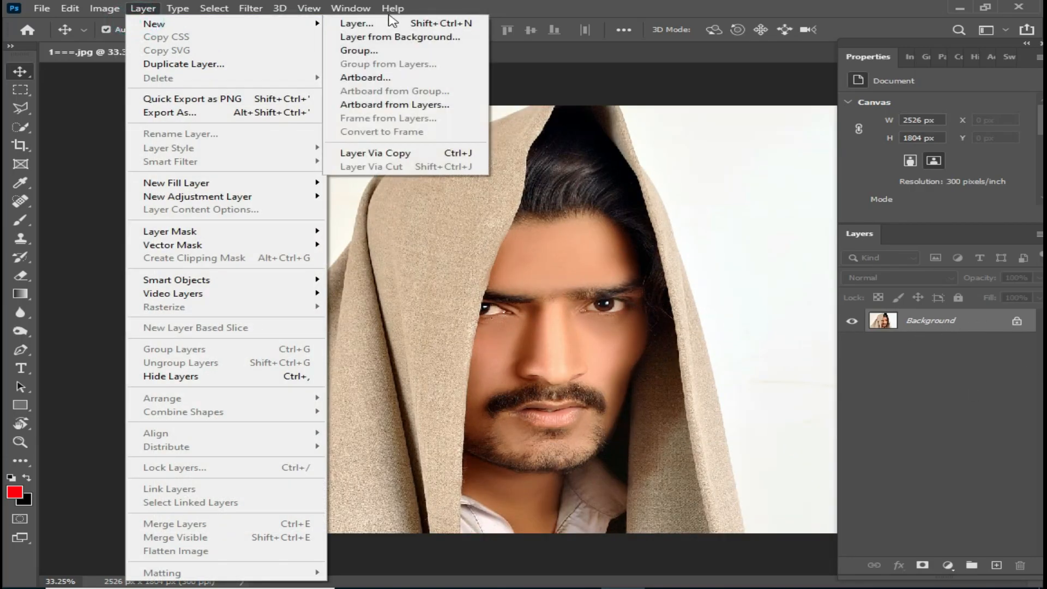
pyautogui.click(392, 154)
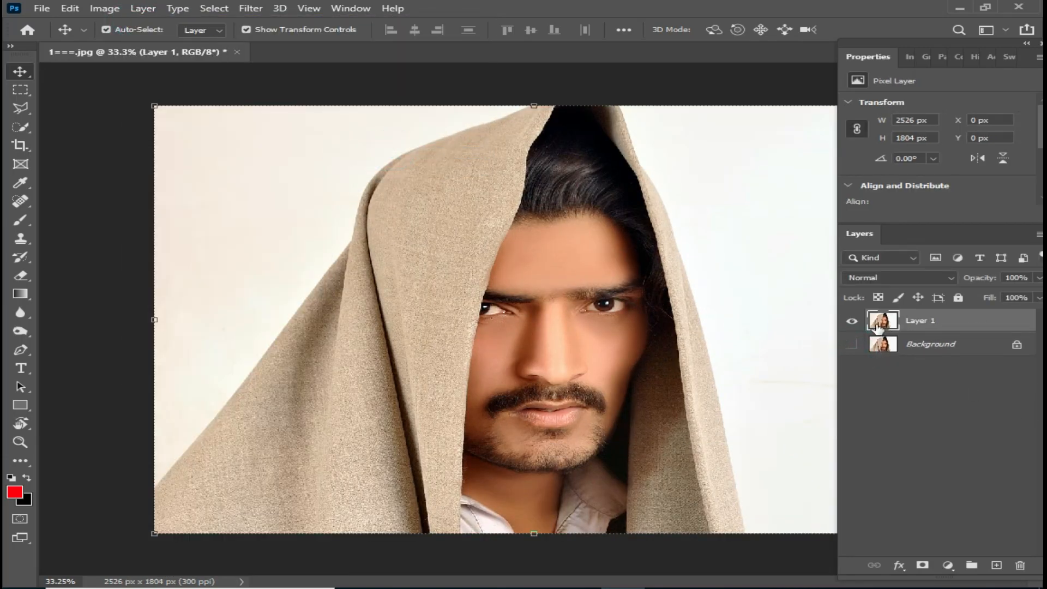
# Trace the shawl's left outer edge with the Pen tool, from the image's lower-left corner up to the shoulder fold.
pyautogui.click(21, 350)
pyautogui.moveTo(117, 388); pyautogui.dragTo(308, 515)
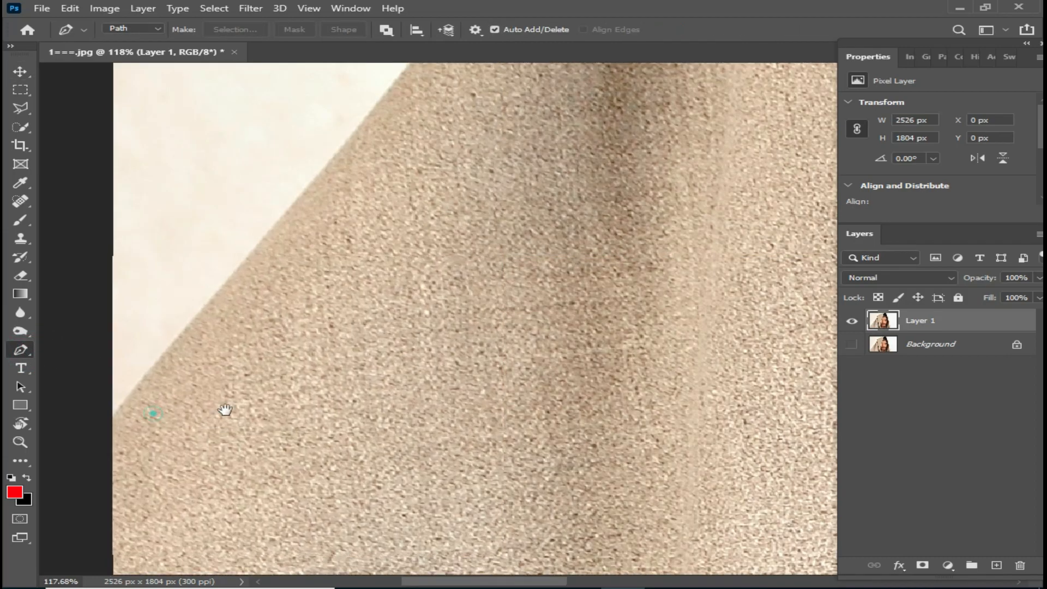
pyautogui.click(175, 435)
pyautogui.moveTo(376, 194); pyautogui.dragTo(403, 175)
pyautogui.moveTo(427, 193); pyautogui.dragTo(308, 405)
pyautogui.moveTo(358, 330); pyautogui.dragTo(388, 289)
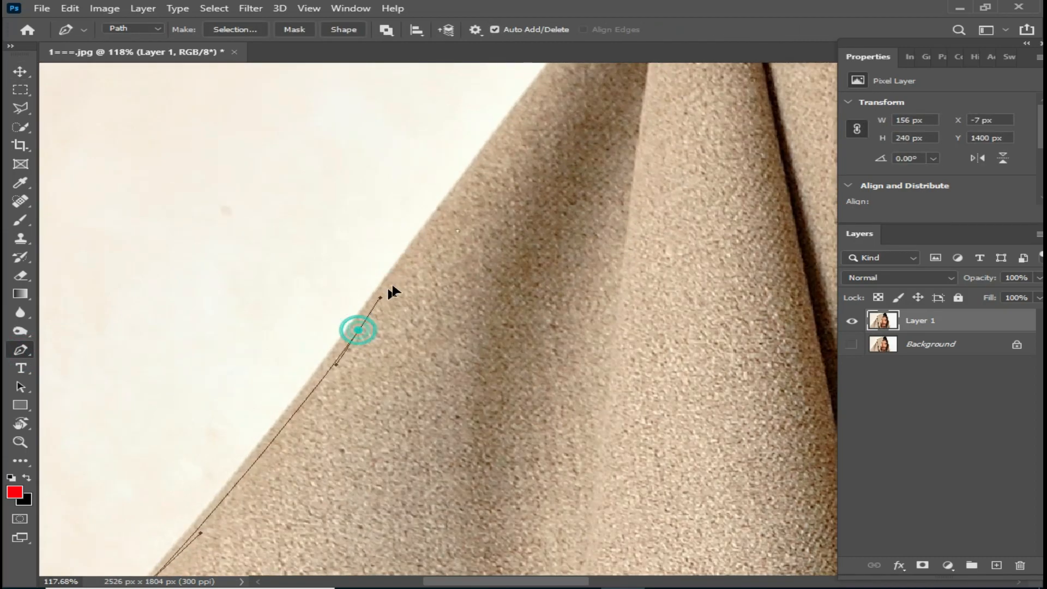
pyautogui.moveTo(444, 224); pyautogui.dragTo(445, 224)
pyautogui.moveTo(453, 173); pyautogui.dragTo(343, 358)
pyautogui.moveTo(442, 238); pyautogui.dragTo(512, 162)
pyautogui.moveTo(551, 107); pyautogui.dragTo(500, 209)
pyautogui.moveTo(540, 133); pyautogui.dragTo(475, 259)
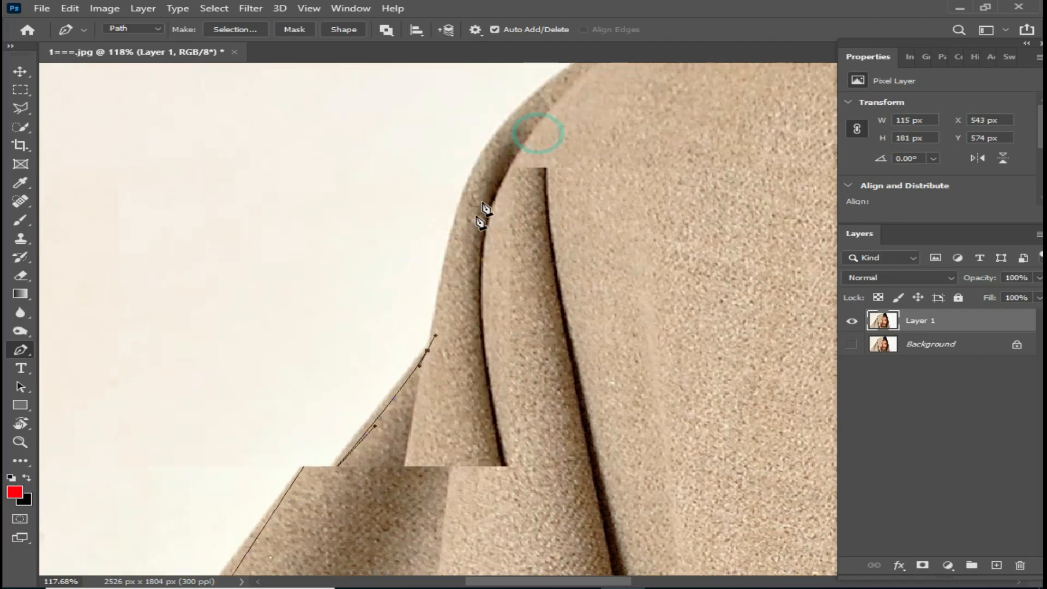
# Continue the pen path around the shoulder fold and along the top edge of the hood.
pyautogui.moveTo(482, 161); pyautogui.dragTo(511, 119)
pyautogui.moveTo(663, 89); pyautogui.dragTo(515, 258)
pyautogui.moveTo(502, 192); pyautogui.dragTo(598, 152)
pyautogui.moveTo(673, 132); pyautogui.dragTo(353, 287)
pyautogui.moveTo(587, 196); pyautogui.dragTo(621, 177)
pyautogui.moveTo(668, 145); pyautogui.dragTo(156, 223)
# Trace the shawl's right outer edge from the hood's peak down past the bottom of the image.
pyautogui.moveTo(319, 193); pyautogui.dragTo(381, 232)
pyautogui.moveTo(402, 289); pyautogui.dragTo(390, 249)
pyautogui.moveTo(440, 392); pyautogui.dragTo(443, 399)
pyautogui.moveTo(493, 466); pyautogui.dragTo(364, 161)
pyautogui.moveTo(420, 318); pyautogui.dragTo(444, 423)
pyautogui.moveTo(444, 473); pyautogui.dragTo(403, 195)
pyautogui.moveTo(460, 307); pyautogui.dragTo(479, 378)
pyautogui.moveTo(510, 453); pyautogui.dragTo(434, 128)
pyautogui.moveTo(463, 280); pyautogui.dragTo(475, 361)
pyautogui.moveTo(494, 437); pyautogui.dragTo(453, 135)
pyautogui.moveTo(485, 280); pyautogui.dragTo(489, 350)
pyautogui.click(517, 428)
pyautogui.click(531, 494)
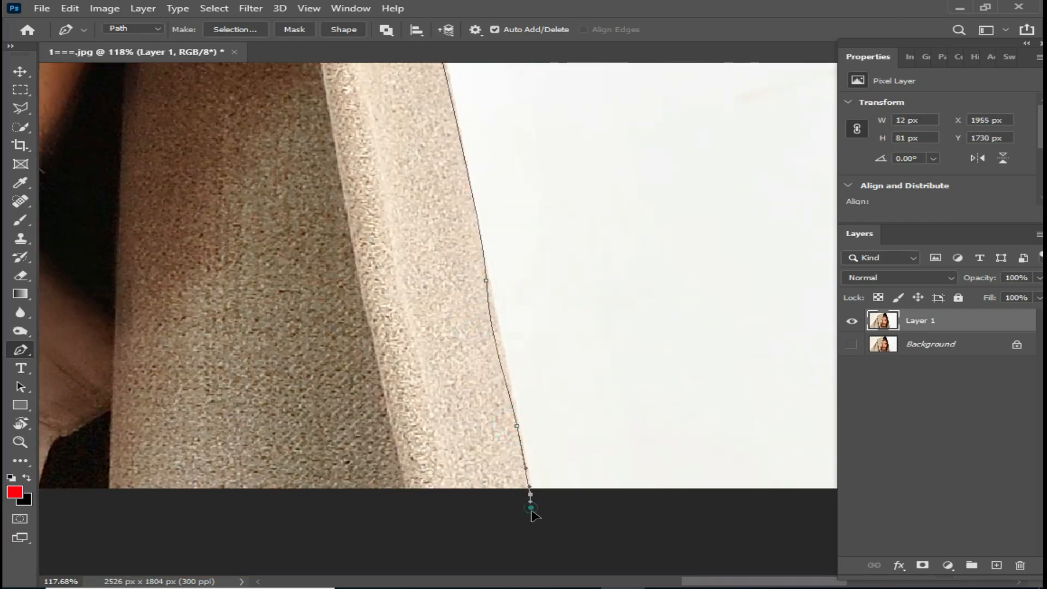
pyautogui.click(532, 509)
# Extend the path outside the canvas around the background so that it encloses everything outside the shawl.
pyautogui.keyDown('alt'); pyautogui.click(370, 307); pyautogui.keyUp('alt')
pyautogui.keyDown('alt'); pyautogui.click(373, 306); pyautogui.keyUp('alt')
pyautogui.keyDown('alt'); pyautogui.click(494, 292); pyautogui.keyUp('alt')
pyautogui.moveTo(785, 499); pyautogui.dragTo(809, 483)
pyautogui.moveTo(830, 457); pyautogui.dragTo(837, 419)
pyautogui.moveTo(573, 107); pyautogui.dragTo(676, 105)
pyautogui.moveTo(143, 121); pyautogui.dragTo(103, 190)
pyautogui.moveTo(118, 381); pyautogui.dragTo(135, 450)
# Convert the path to a selection with a 2-pixel feather and delete the white background from Layer 1, then deselect.
pyautogui.rightClick(426, 225)
pyautogui.click(512, 285)
pyautogui.moveTo(457, 131); pyautogui.dragTo(433, 136)
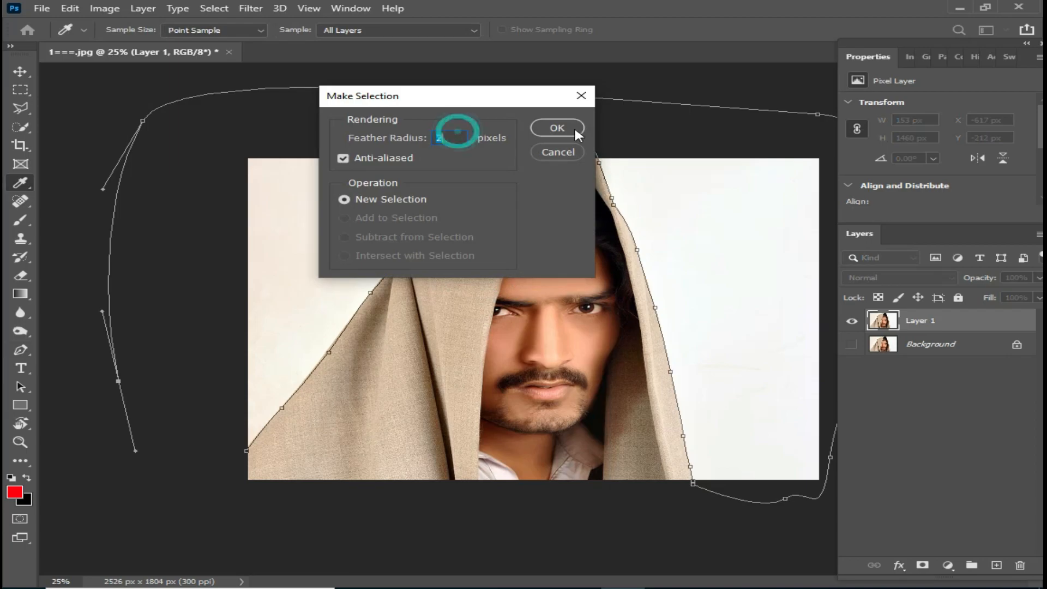
pyautogui.press('Return')
pyautogui.press('Delete')
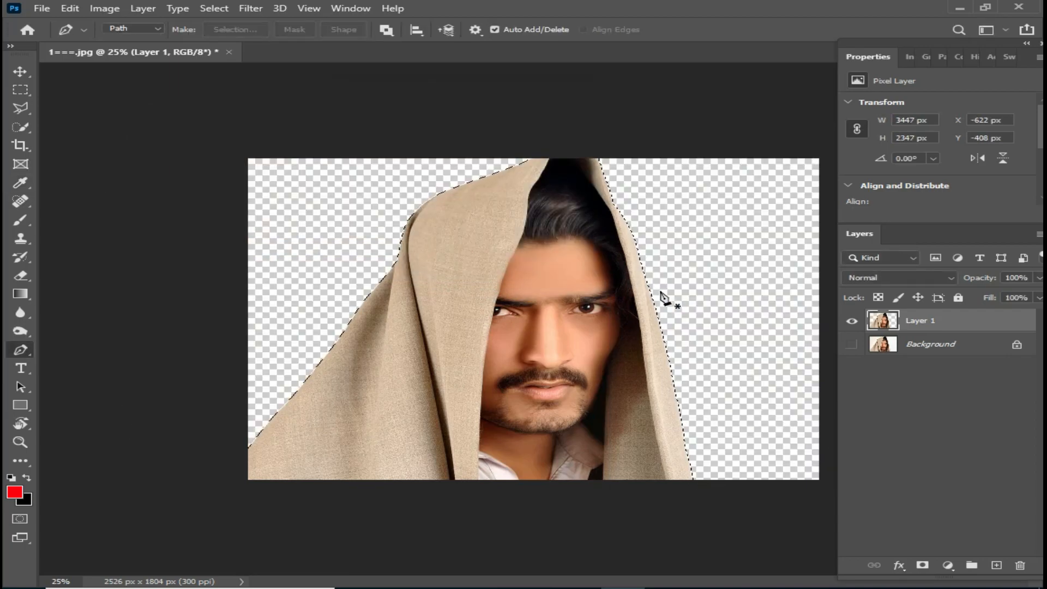
pyautogui.hotkey('ctrl', '+')
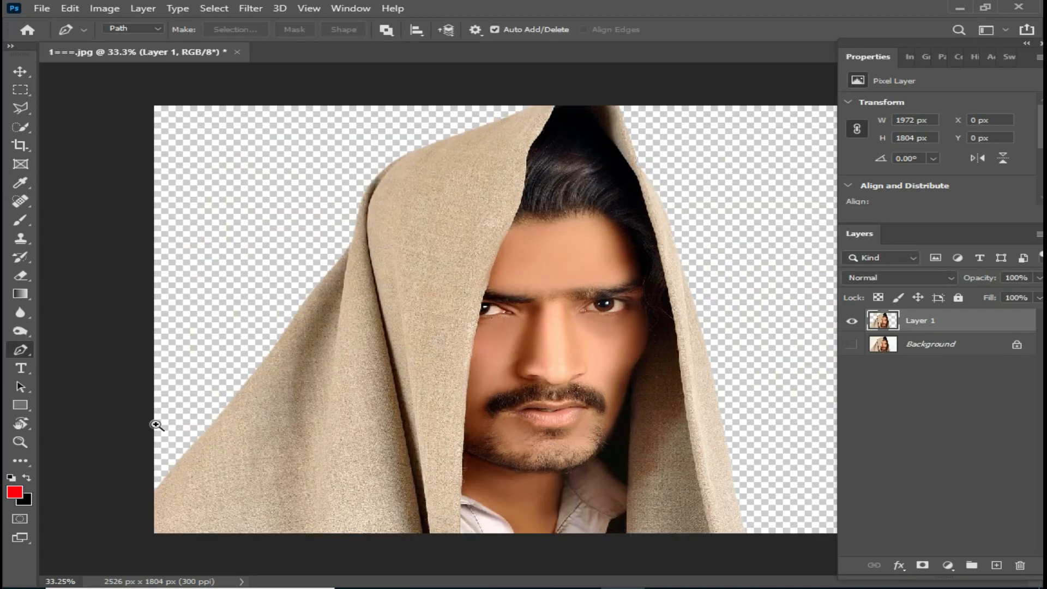
# Start a new pen path along the shawl's left inner edge, from the image bottom at the collar up past the mouth.
pyautogui.moveTo(126, 407); pyautogui.dragTo(436, 533)
pyautogui.moveTo(785, 360); pyautogui.dragTo(507, 309)
pyautogui.keyDown('ctrl'); pyautogui.click(315, 404); pyautogui.keyUp('ctrl')
pyautogui.keyDown('ctrl'); pyautogui.click(314, 395); pyautogui.keyUp('ctrl')
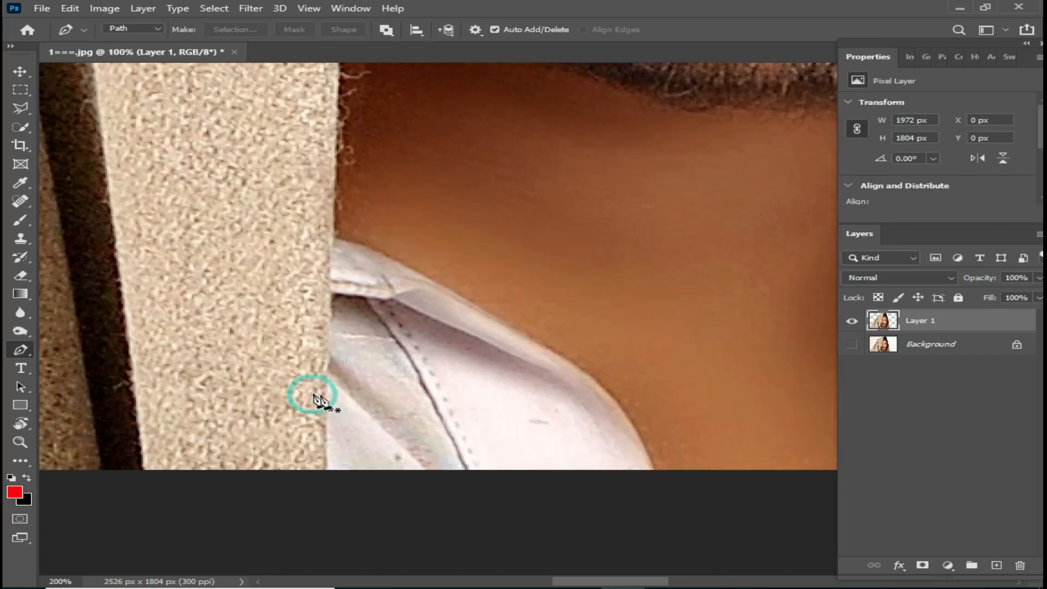
pyautogui.moveTo(327, 475); pyautogui.dragTo(329, 456)
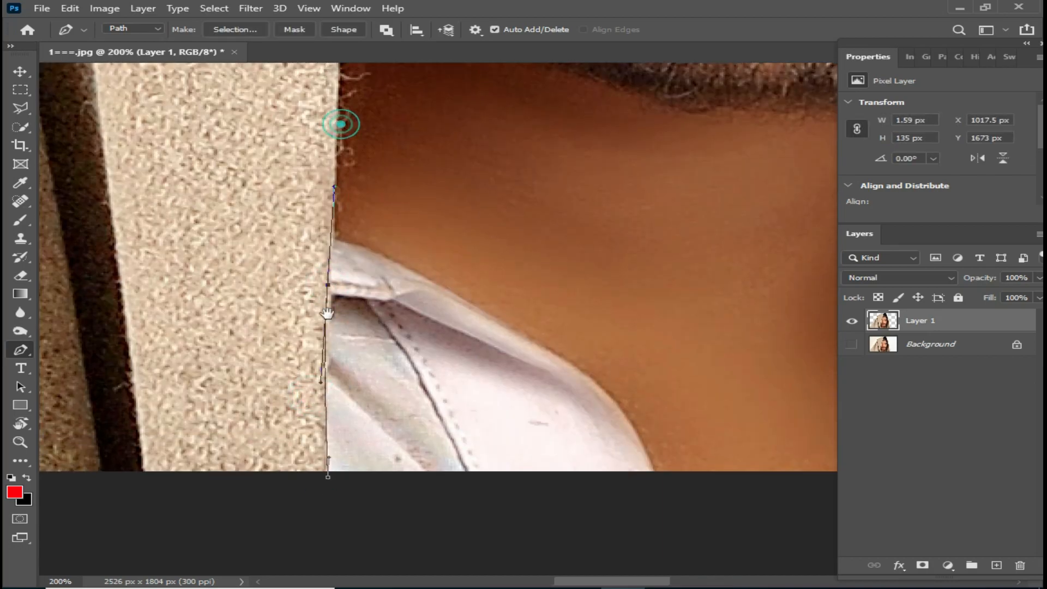
pyautogui.scroll(5, 338, 278)
pyautogui.scroll(5, 345, 194)
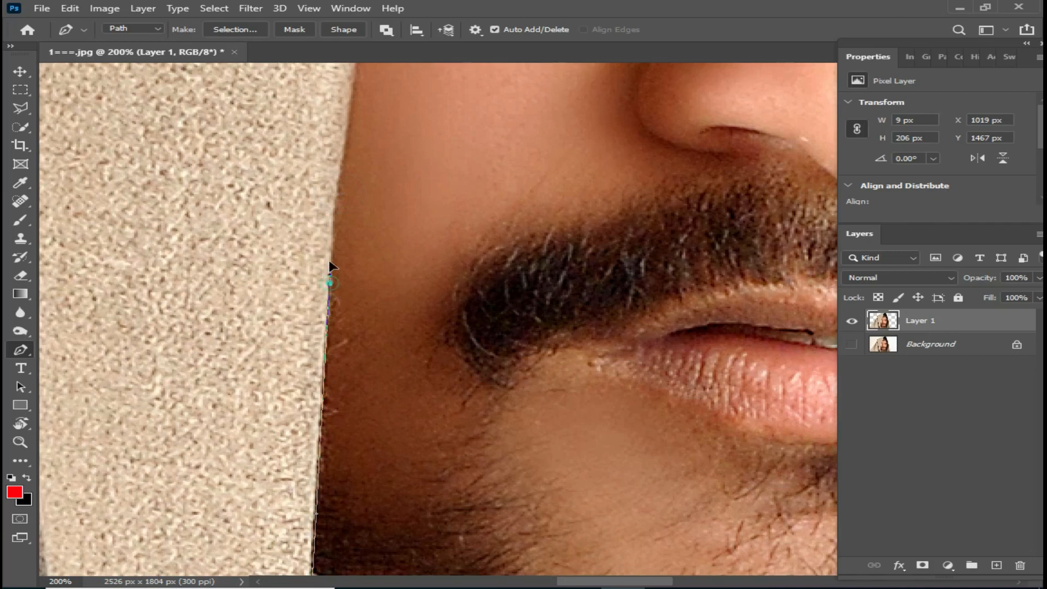
pyautogui.scroll(3, 338, 240)
# Continue the path up the shawl's left inner edge along the cheek, forehead and hair to the hood's peak.
pyautogui.moveTo(378, 109); pyautogui.dragTo(349, 153)
pyautogui.moveTo(354, 147); pyautogui.dragTo(330, 220)
pyautogui.moveTo(357, 159); pyautogui.dragTo(327, 258)
pyautogui.moveTo(360, 172); pyautogui.dragTo(324, 305)
pyautogui.moveTo(397, 147); pyautogui.dragTo(334, 338)
pyautogui.moveTo(358, 163); pyautogui.dragTo(352, 224)
pyautogui.moveTo(355, 157); pyautogui.dragTo(356, 152)
pyautogui.moveTo(378, 100); pyautogui.dragTo(375, 172)
pyautogui.moveTo(404, 117); pyautogui.dragTo(342, 234)
# Trace the hood's right inner edge downward beside the hair to the temple.
pyautogui.moveTo(624, 332); pyautogui.dragTo(652, 376)
pyautogui.moveTo(720, 493); pyautogui.dragTo(545, 256)
pyautogui.moveTo(618, 370); pyautogui.dragTo(459, 275)
pyautogui.moveTo(550, 394); pyautogui.dragTo(576, 432)
pyautogui.moveTo(601, 481); pyautogui.dragTo(488, 191)
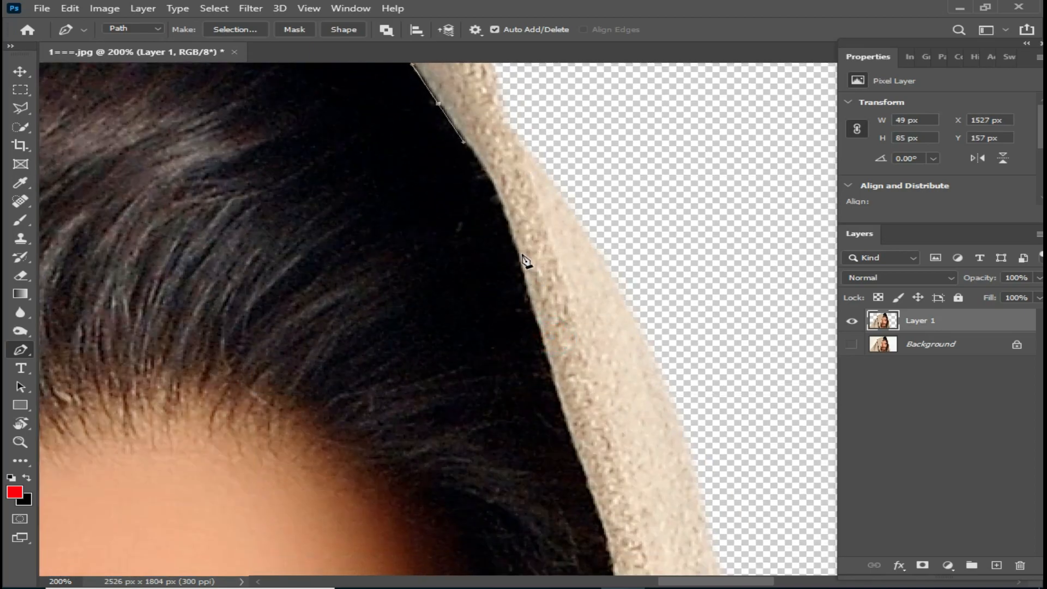
pyautogui.moveTo(592, 518); pyautogui.dragTo(566, 307)
pyautogui.moveTo(632, 551); pyautogui.dragTo(608, 331)
pyautogui.moveTo(589, 293); pyautogui.dragTo(612, 375)
# Continue tracing the shawl's right inner edge around the hair curl and down beside the cheek.
pyautogui.moveTo(607, 463); pyautogui.dragTo(527, 382)
pyautogui.moveTo(483, 433); pyautogui.dragTo(462, 468)
pyautogui.moveTo(420, 512); pyautogui.dragTo(536, 163)
pyautogui.moveTo(510, 250); pyautogui.dragTo(482, 327)
pyautogui.moveTo(479, 386); pyautogui.dragTo(479, 437)
pyautogui.moveTo(460, 486); pyautogui.dragTo(479, 247)
pyautogui.moveTo(458, 331); pyautogui.dragTo(411, 394)
pyautogui.moveTo(453, 325); pyautogui.dragTo(489, 215)
pyautogui.moveTo(589, 220); pyautogui.dragTo(532, 318)
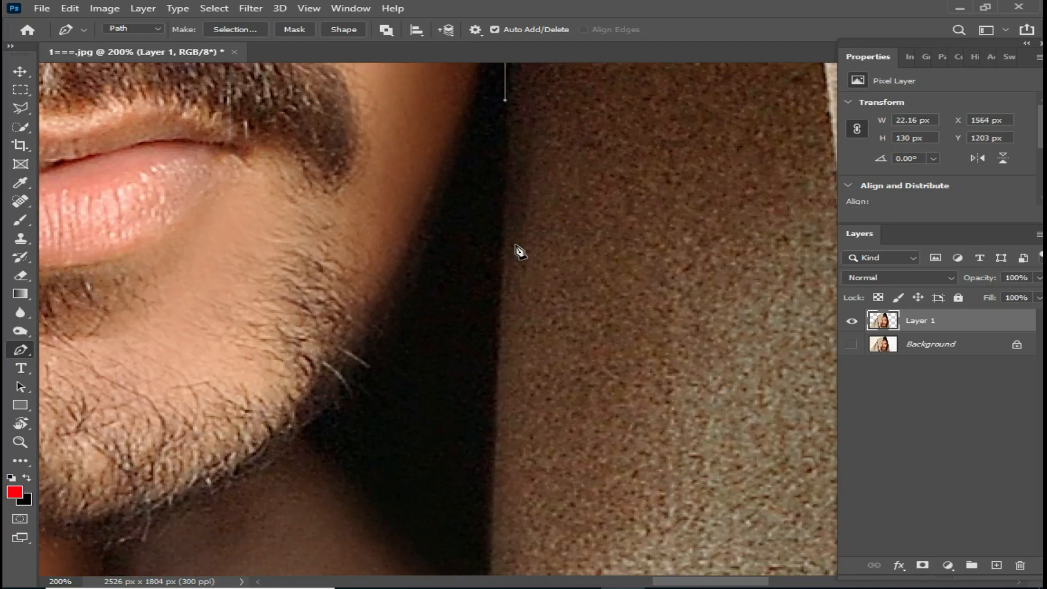
# Extend the path down the shawl's right inner edge beside the jaw and collar to below the canvas.
pyautogui.moveTo(480, 456); pyautogui.dragTo(484, 252)
pyautogui.moveTo(495, 348); pyautogui.dragTo(491, 404)
pyautogui.keyDown('alt'); pyautogui.click(505, 321); pyautogui.keyUp('alt')
pyautogui.moveTo(493, 436)
pyautogui.mouseDown()
pyautogui.moveTo(487, 451)
pyautogui.moveTo(497, 426)
pyautogui.mouseUp()
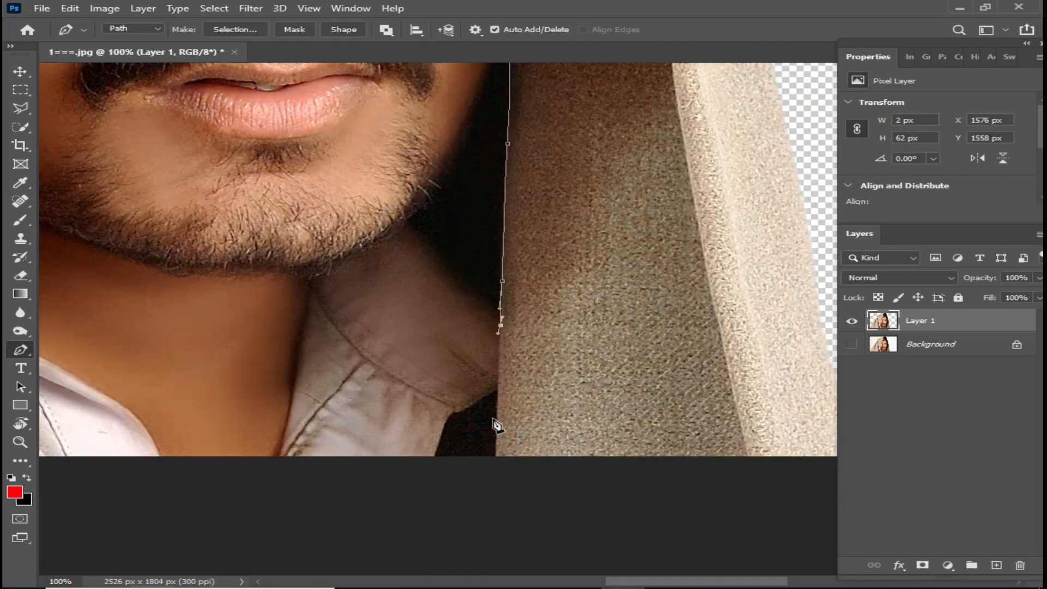
pyautogui.click(502, 499)
# Loop the path around the outside of the shawl and canvas back to its starting point beneath the collar.
pyautogui.keyDown('alt'); pyautogui.click(478, 381); pyautogui.keyUp('alt')
pyautogui.keyDown('alt'); pyautogui.click(497, 366); pyautogui.keyUp('alt')
pyautogui.moveTo(760, 405); pyautogui.dragTo(734, 434)
pyautogui.keyDown('alt'); pyautogui.click(730, 436); pyautogui.keyUp('alt')
pyautogui.moveTo(762, 544); pyautogui.dragTo(791, 504)
pyautogui.moveTo(777, 322); pyautogui.dragTo(752, 219)
pyautogui.moveTo(628, 92); pyautogui.dragTo(512, 95)
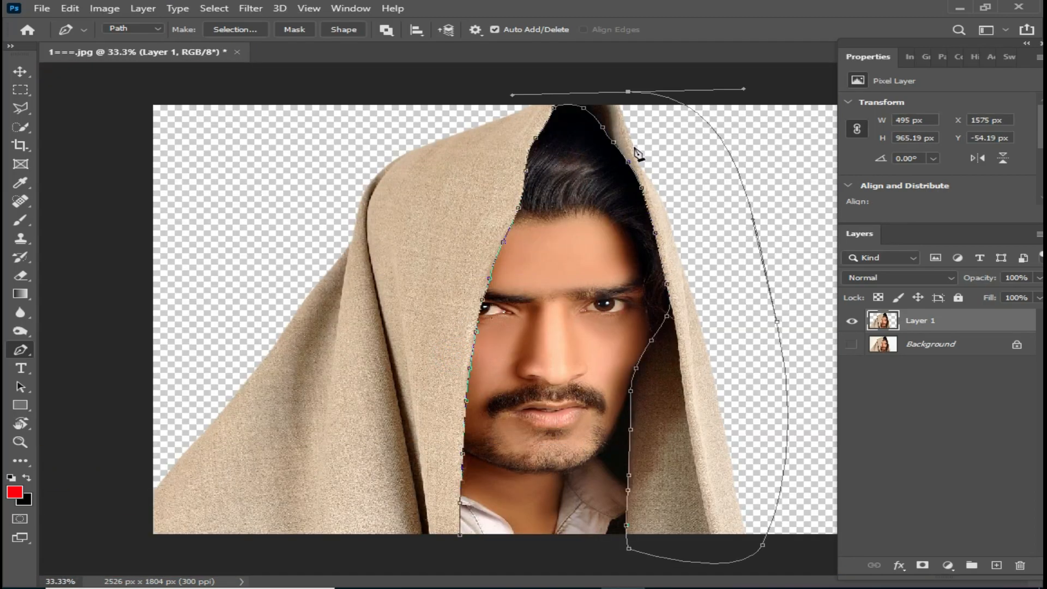
pyautogui.moveTo(437, 81); pyautogui.dragTo(414, 85)
pyautogui.moveTo(180, 193); pyautogui.dragTo(155, 285)
pyautogui.moveTo(121, 380); pyautogui.dragTo(101, 428)
pyautogui.moveTo(92, 507); pyautogui.dragTo(107, 537)
pyautogui.moveTo(192, 561); pyautogui.dragTo(306, 559)
pyautogui.moveTo(440, 556); pyautogui.dragTo(475, 548)
# Convert the shawl path to a selection with a 2-pixel feather radius.
pyautogui.rightClick(485, 359)
pyautogui.click(546, 101)
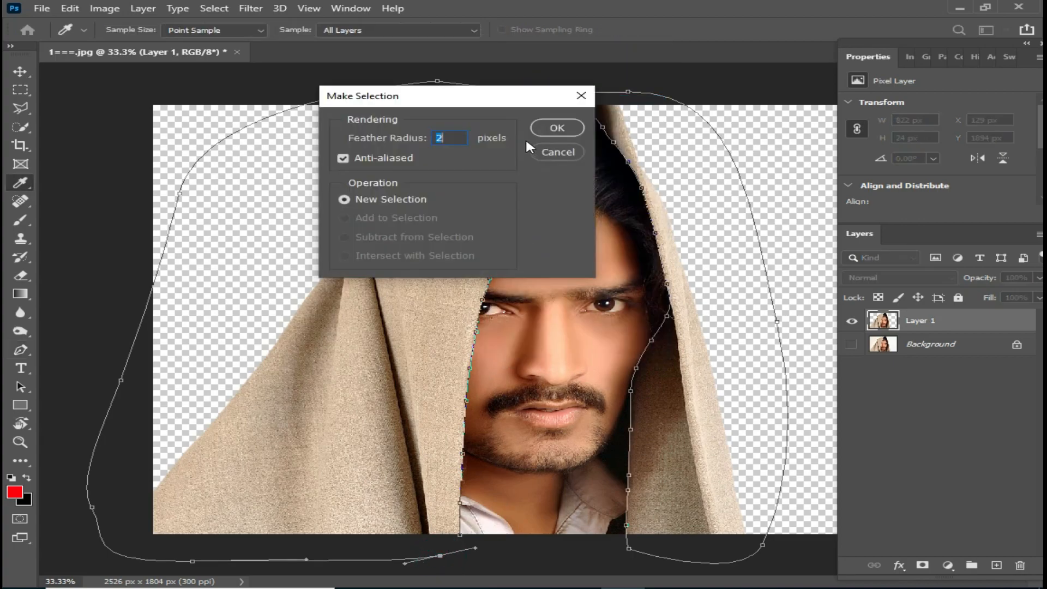
pyautogui.click(539, 126)
# Darken the selected shawl with a Levels adjustment by raising the input shadow level.
pyautogui.keyDown('ctrl'); pyautogui.click(576, 268); pyautogui.keyUp('ctrl')
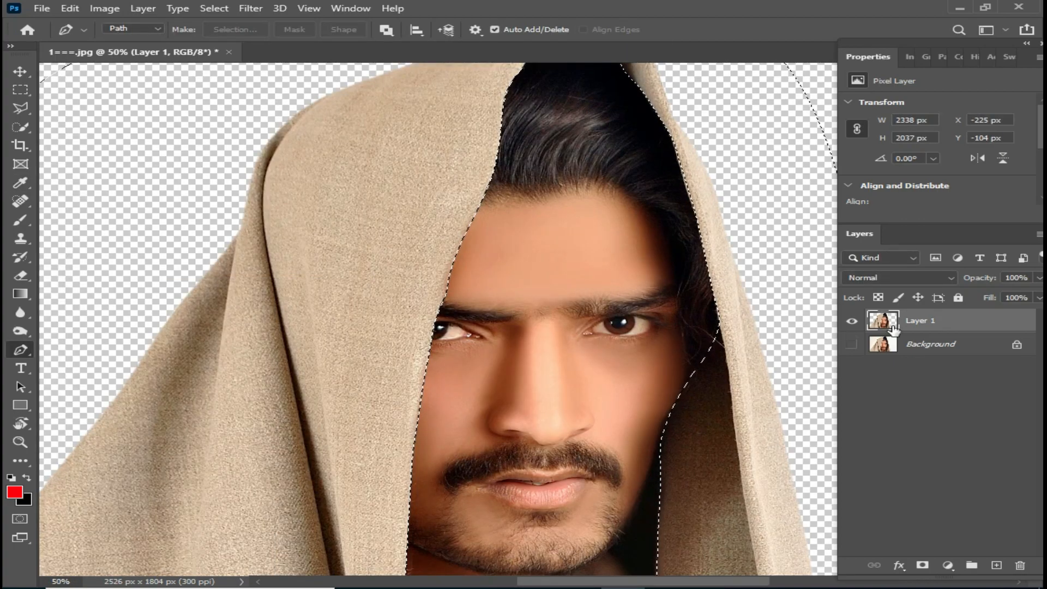
pyautogui.click(106, 10)
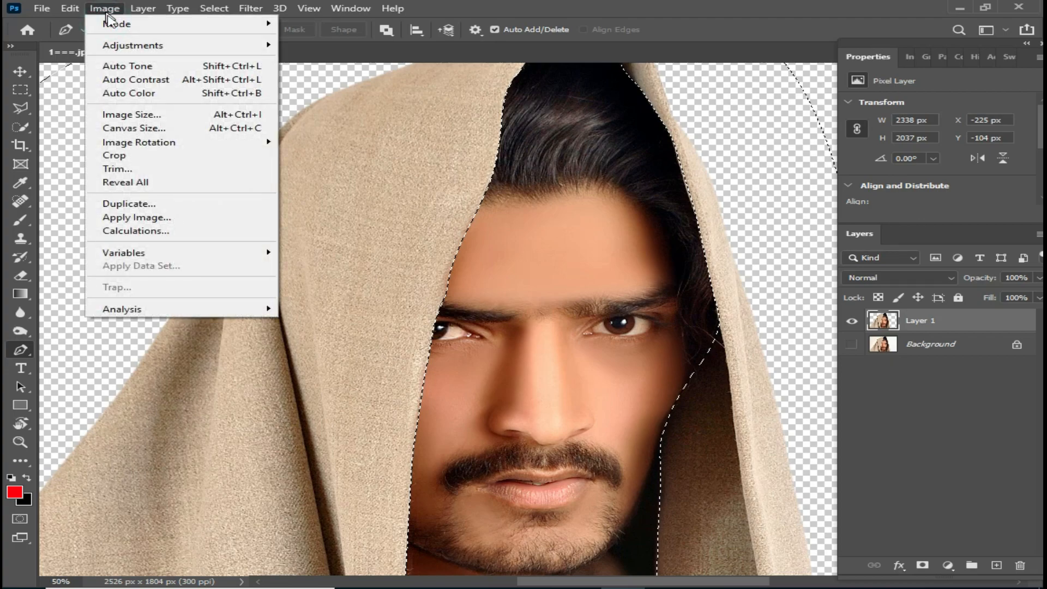
pyautogui.moveTo(163, 45)
pyautogui.click(327, 58)
pyautogui.moveTo(783, 321); pyautogui.dragTo(804, 321)
pyautogui.click(955, 188)
pyautogui.press('p')
# Apply a Black & White adjustment to the selected shawl with Reds at -149%.
pyautogui.click(105, 8)
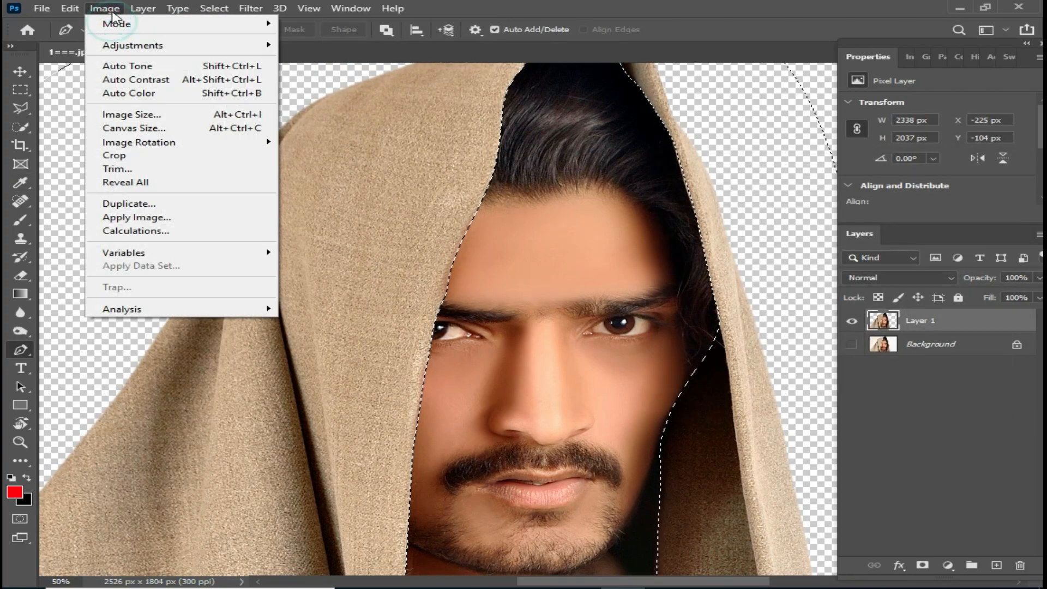
pyautogui.moveTo(164, 45)
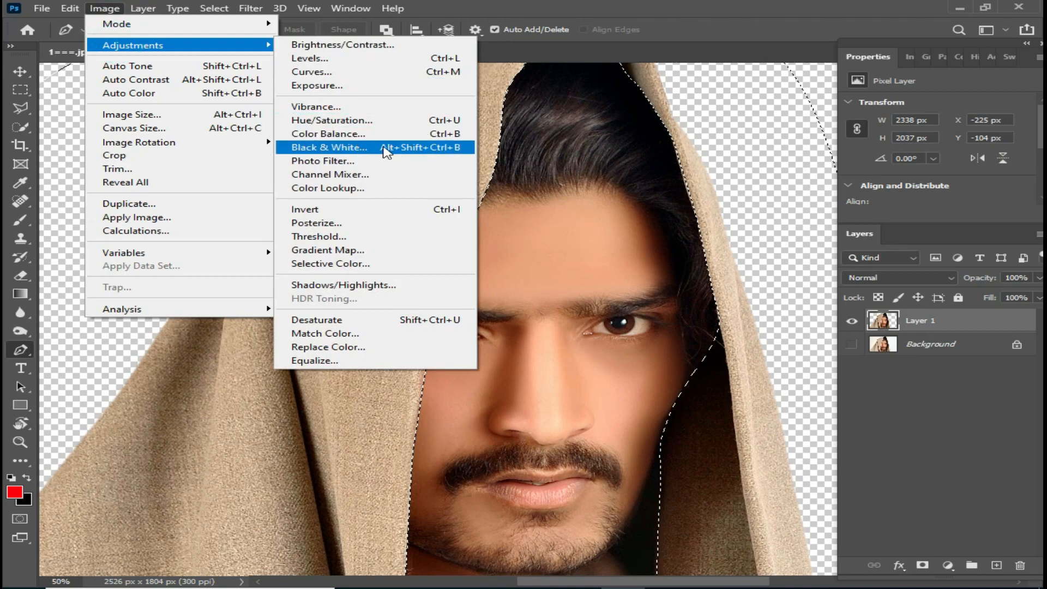
pyautogui.click(392, 151)
pyautogui.moveTo(676, 159); pyautogui.dragTo(589, 164)
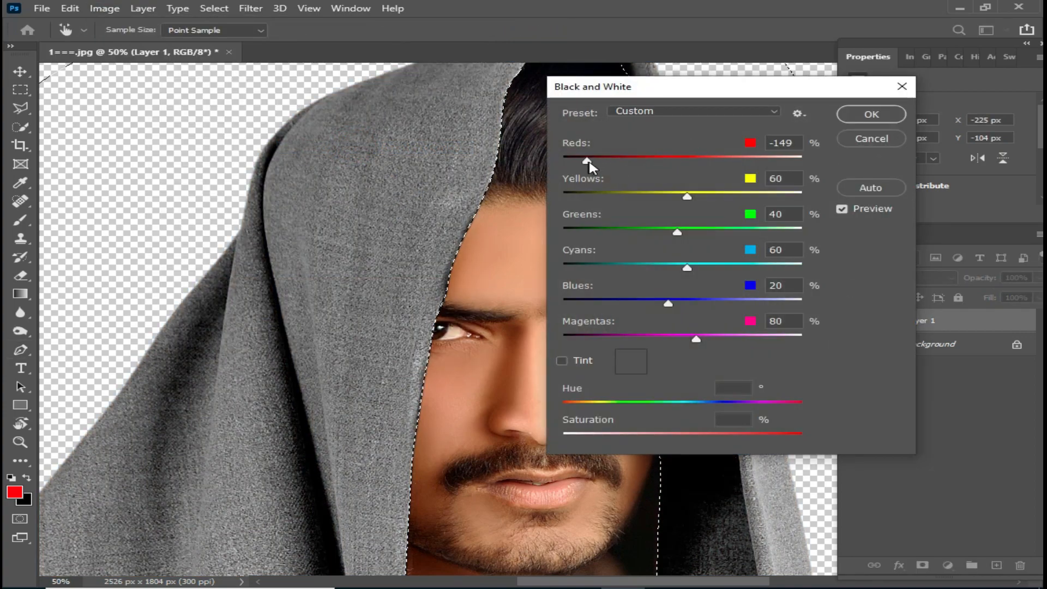
pyautogui.click(845, 114)
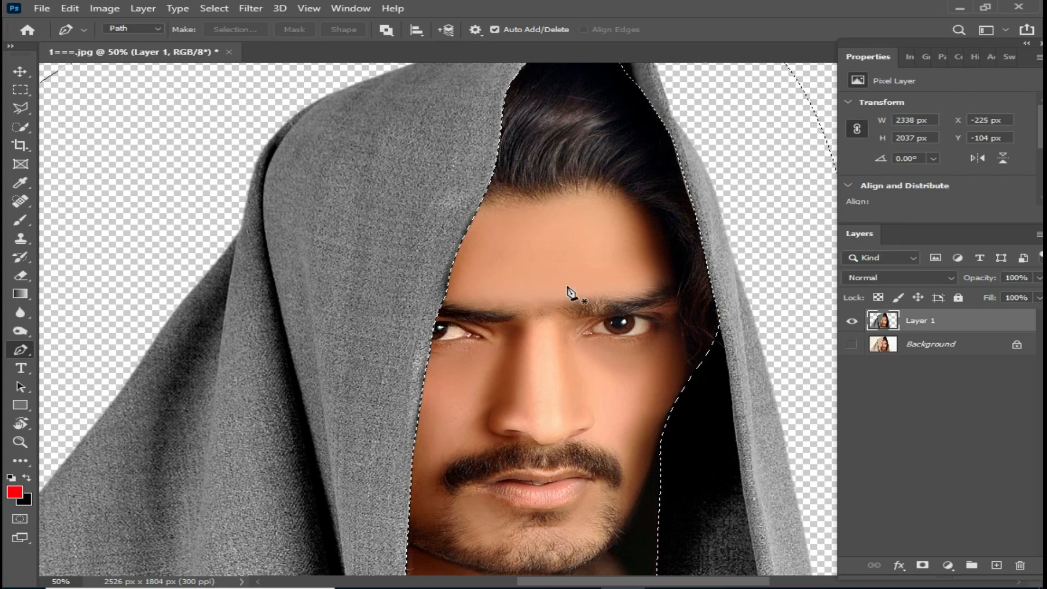
# Darken the selected shawl with a Hue/Saturation adjustment, setting Lightness to -69.
pyautogui.click(114, 11)
pyautogui.moveTo(142, 45)
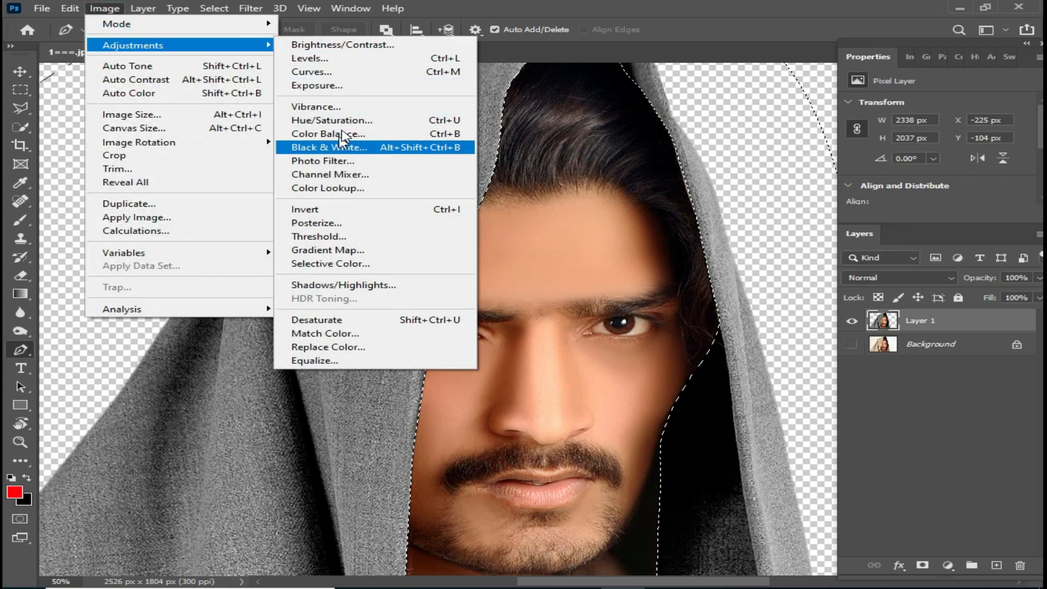
pyautogui.click(389, 129)
pyautogui.moveTo(722, 292); pyautogui.dragTo(664, 296)
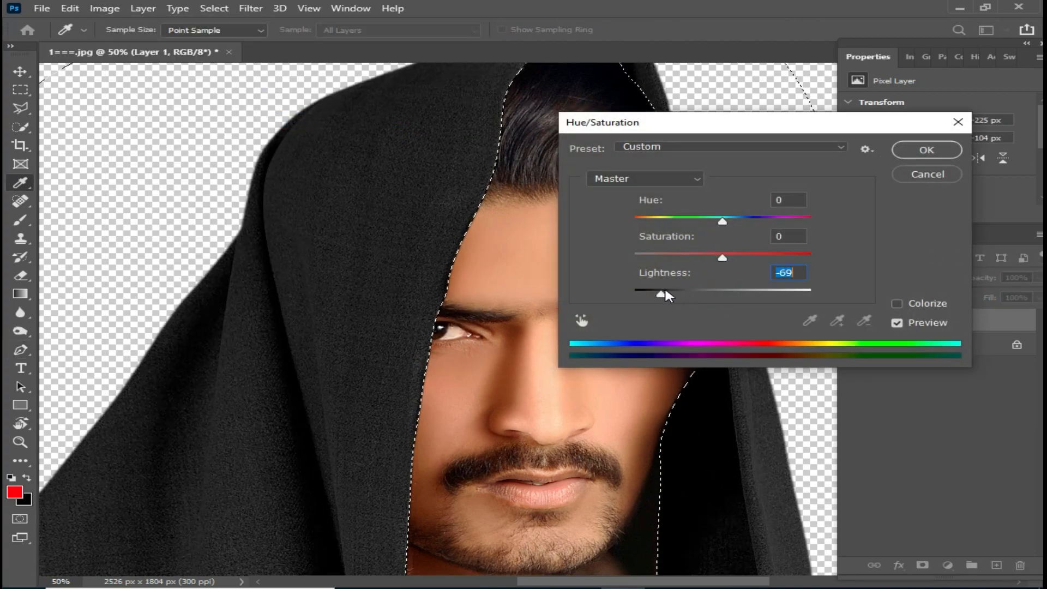
pyautogui.click(927, 150)
# Apply a Brightness/Contrast adjustment to the shawl with Brightness 23 and Contrast 27.
pyautogui.press('p')
pyautogui.click(103, 9)
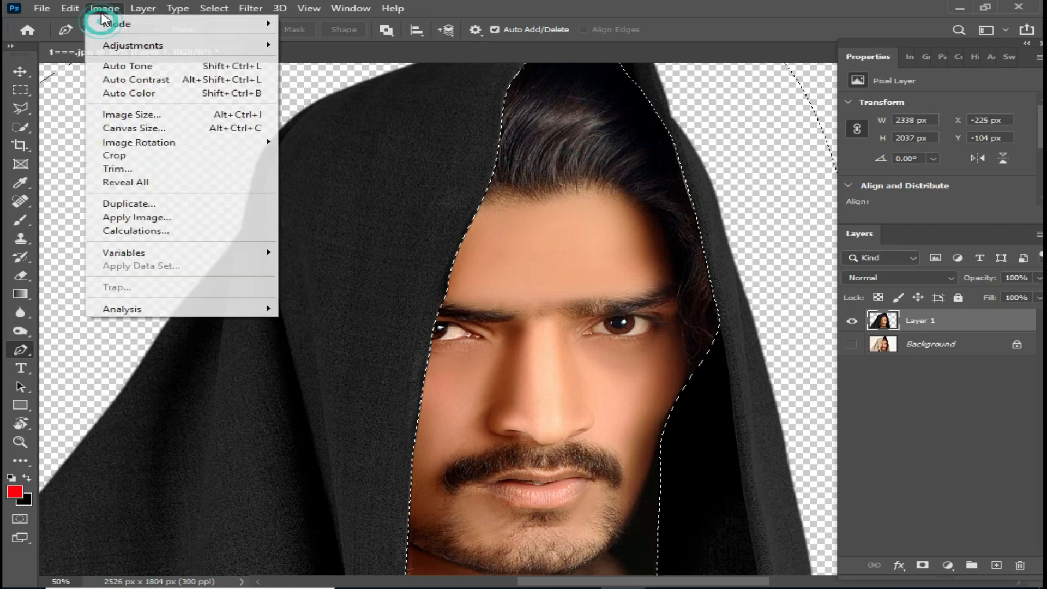
pyautogui.moveTo(136, 45)
pyautogui.click(376, 48)
pyautogui.moveTo(607, 186); pyautogui.dragTo(613, 189)
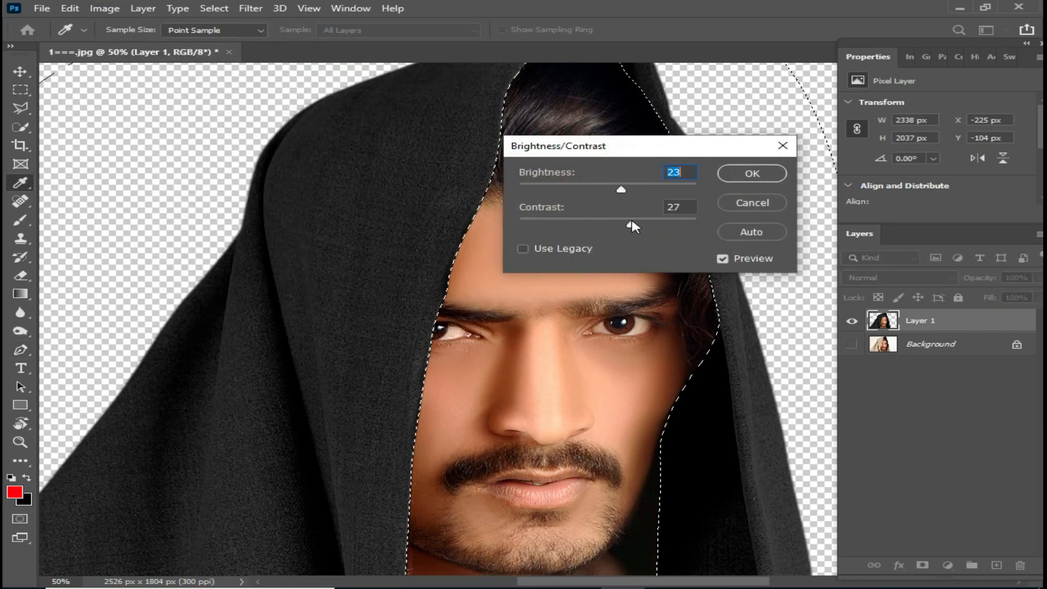
pyautogui.click(752, 173)
# Deepen the shawl to near black with Levels by raising the input shadows and lowering the output highlights.
pyautogui.click(104, 8)
pyautogui.moveTo(133, 46)
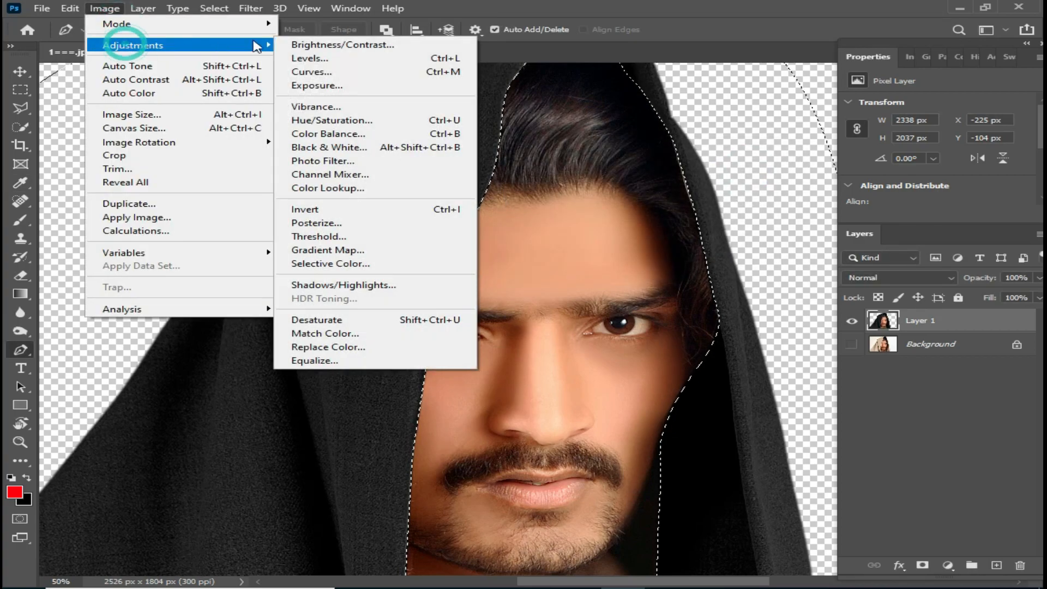
pyautogui.click(319, 59)
pyautogui.moveTo(783, 319); pyautogui.dragTo(798, 315)
pyautogui.moveTo(898, 380); pyautogui.dragTo(881, 384)
pyautogui.moveTo(798, 322); pyautogui.dragTo(804, 322)
pyautogui.click(966, 189)
pyautogui.hotkey('ctrl', '-')
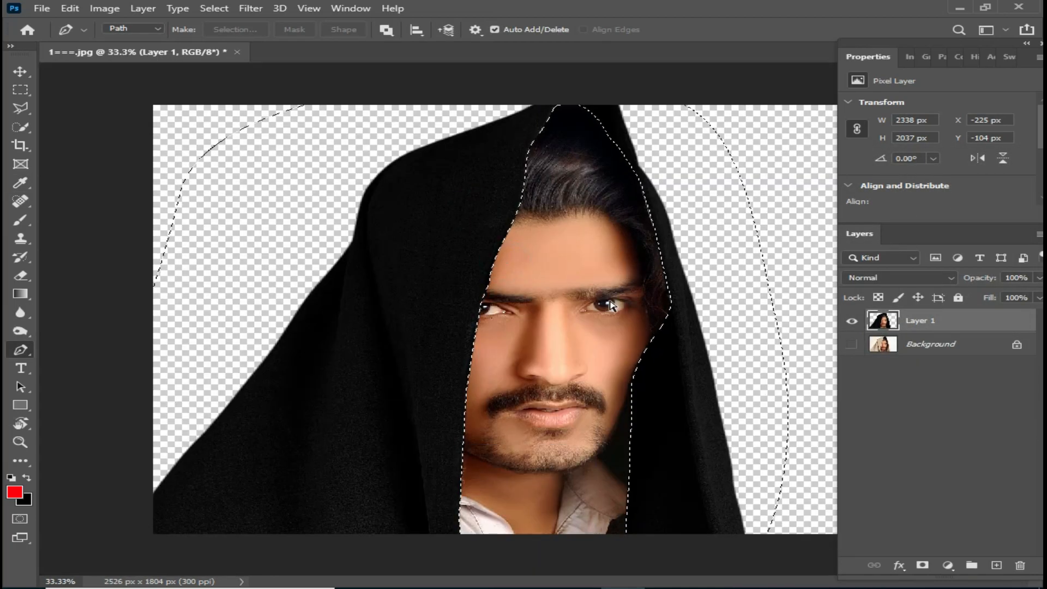
# Deselect the shawl and convert the Background into a regular, visible layer named Layer 0.
pyautogui.click(871, 343)
pyautogui.doubleClick(871, 342)
pyautogui.click(608, 151)
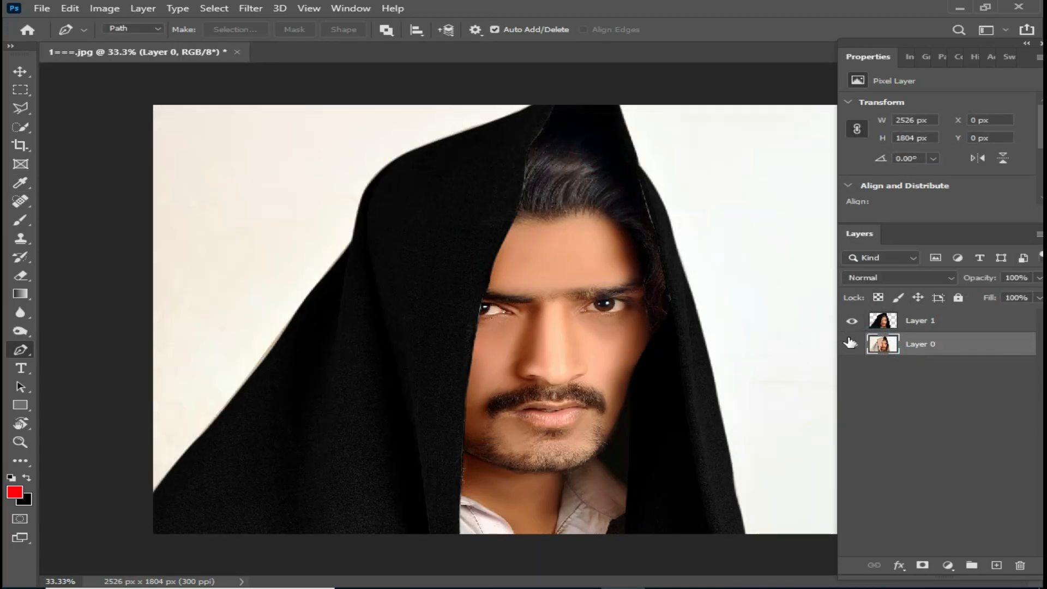
# Toggle Layer 0's visibility to check the black shawl with and without the original photo behind it, leaving Layer 0 hidden.
pyautogui.click(853, 347)
pyautogui.click(853, 347)
pyautogui.click(853, 346)
pyautogui.click(854, 346)
pyautogui.keyDown('alt'); pyautogui.click(853, 344); pyautogui.keyUp('alt')
pyautogui.keyDown('alt'); pyautogui.click(853, 344); pyautogui.keyUp('alt')
pyautogui.keyDown('alt'); pyautogui.click(853, 343); pyautogui.keyUp('alt')
pyautogui.keyDown('alt'); pyautogui.click(854, 344); pyautogui.keyUp('alt')
pyautogui.click(853, 343)
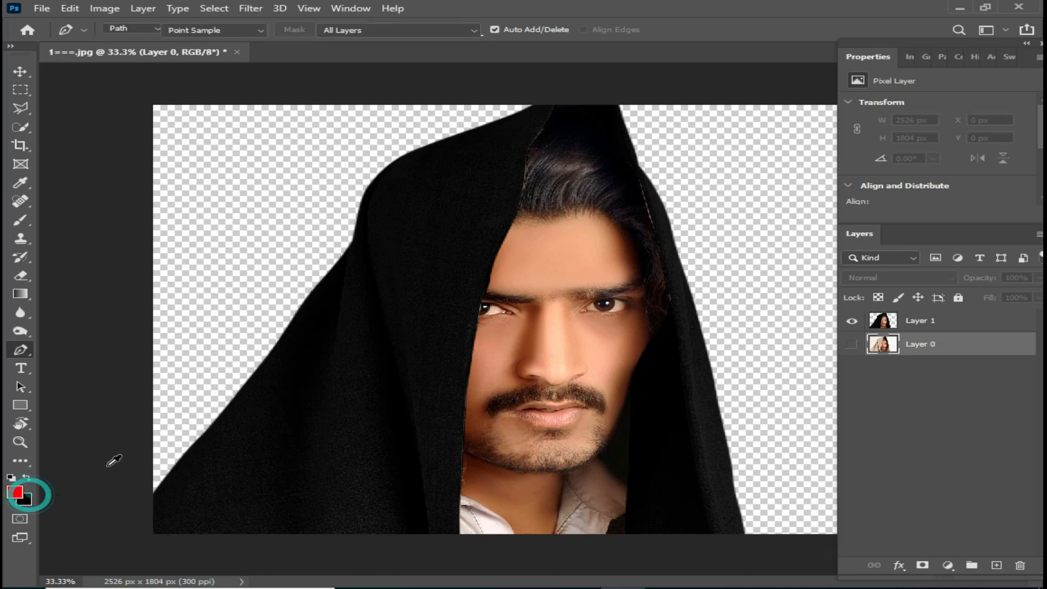
# Draw a rectangle in black (000000) covering the whole canvas and place it beneath Layer 1.
pyautogui.click(15, 492)
pyautogui.write('000000')
pyautogui.click(871, 236)
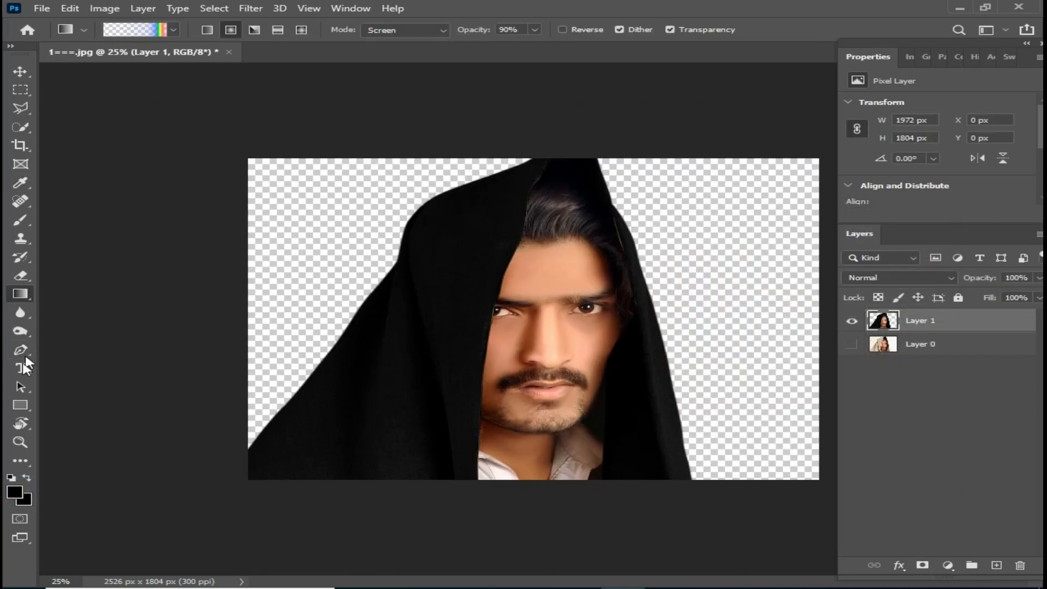
pyautogui.click(20, 404)
pyautogui.moveTo(221, 148); pyautogui.dragTo(827, 482)
pyautogui.moveTo(934, 344); pyautogui.dragTo(944, 318)
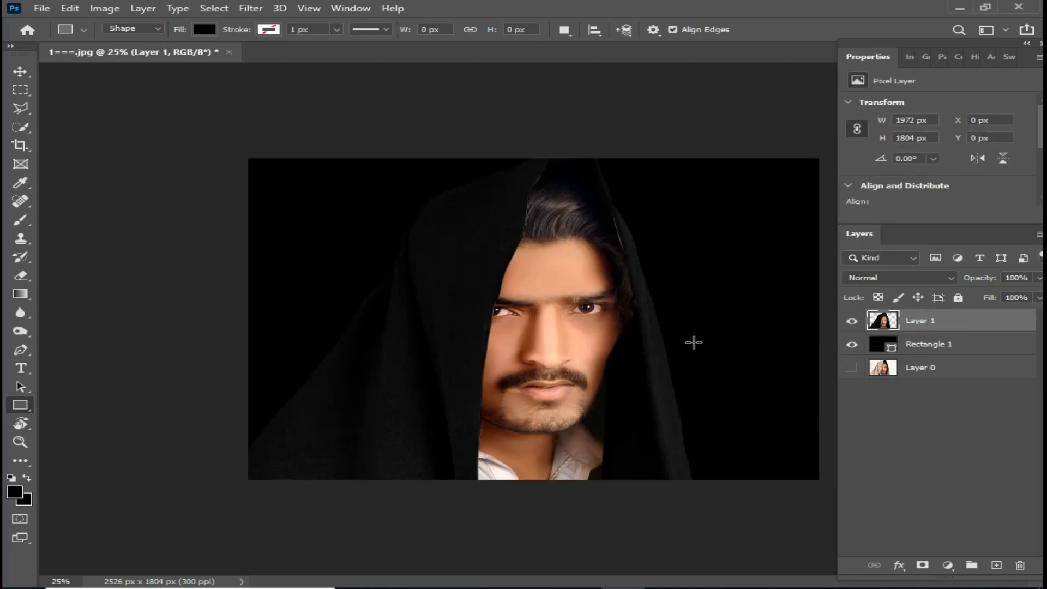
# Move the portrait on Layer 1 left to X -220 px.
pyautogui.click(21, 71)
pyautogui.moveTo(548, 304); pyautogui.dragTo(515, 320)
pyautogui.hotkey('ctrl', '+')
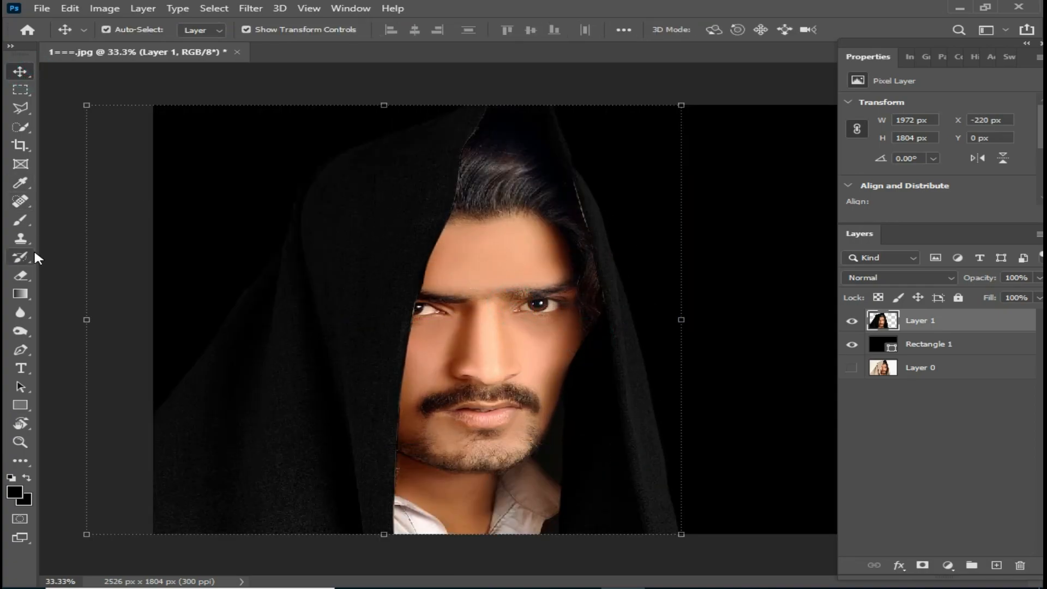
# Darken the hair and eyebrows on Layer 1 with a soft black Brush at 26% opacity, undoing the test dab on the hair.
pyautogui.press('b')
pyautogui.rightClick(21, 222)
pyautogui.click(121, 224)
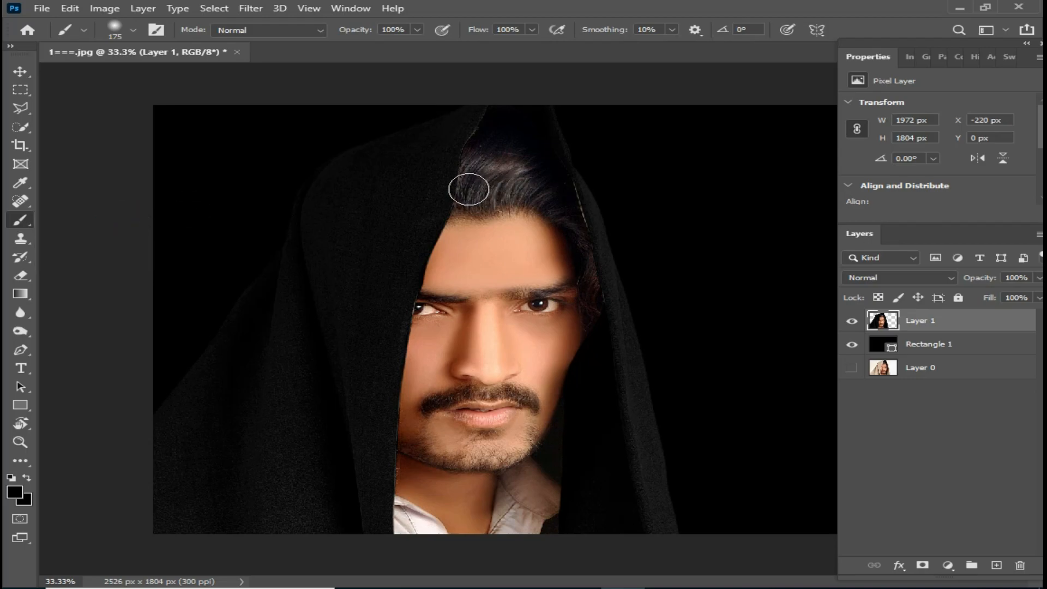
pyautogui.click(466, 193)
pyautogui.press('[')
pyautogui.click(417, 30)
pyautogui.moveTo(411, 48); pyautogui.dragTo(380, 53)
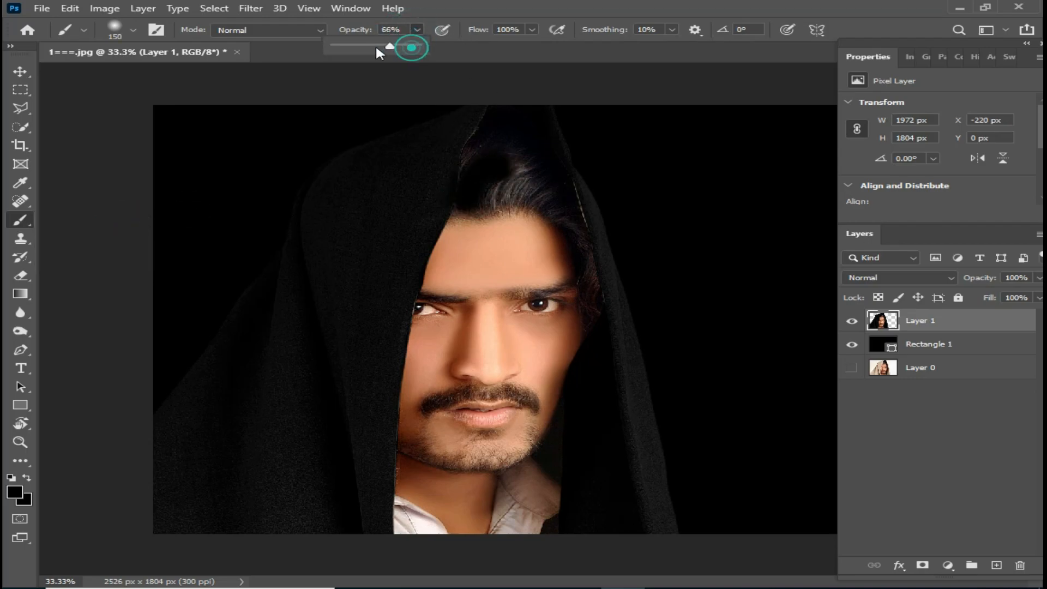
pyautogui.click(542, 187)
pyautogui.hotkey('ctrl', 'z')
pyautogui.moveTo(478, 199)
pyautogui.mouseDown()
pyautogui.moveTo(487, 201)
pyautogui.moveTo(435, 197)
pyautogui.mouseUp()
pyautogui.scroll(1, 575, 294)
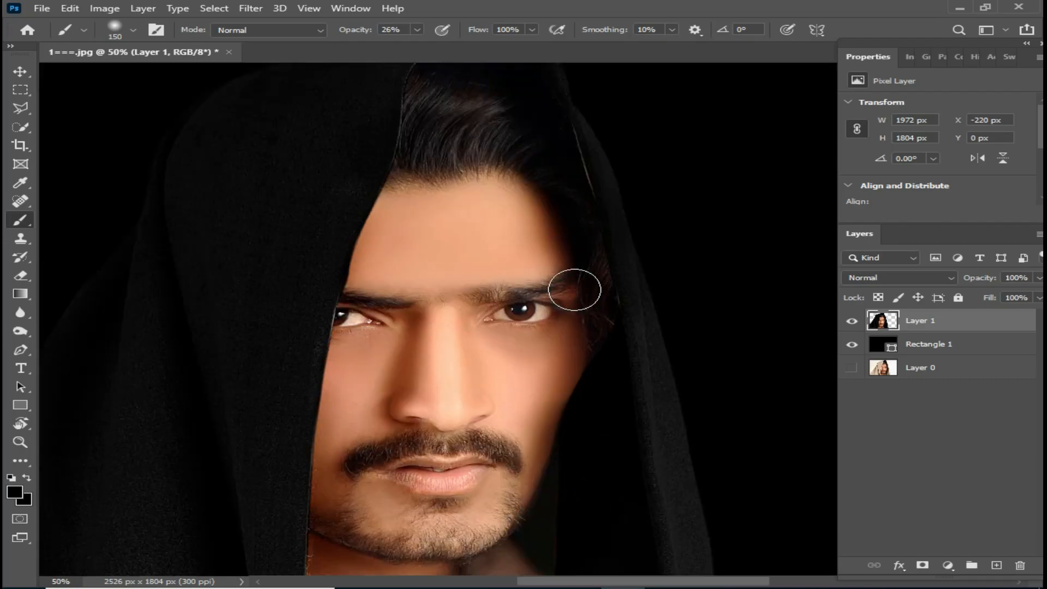
pyautogui.moveTo(570, 280); pyautogui.dragTo(457, 297)
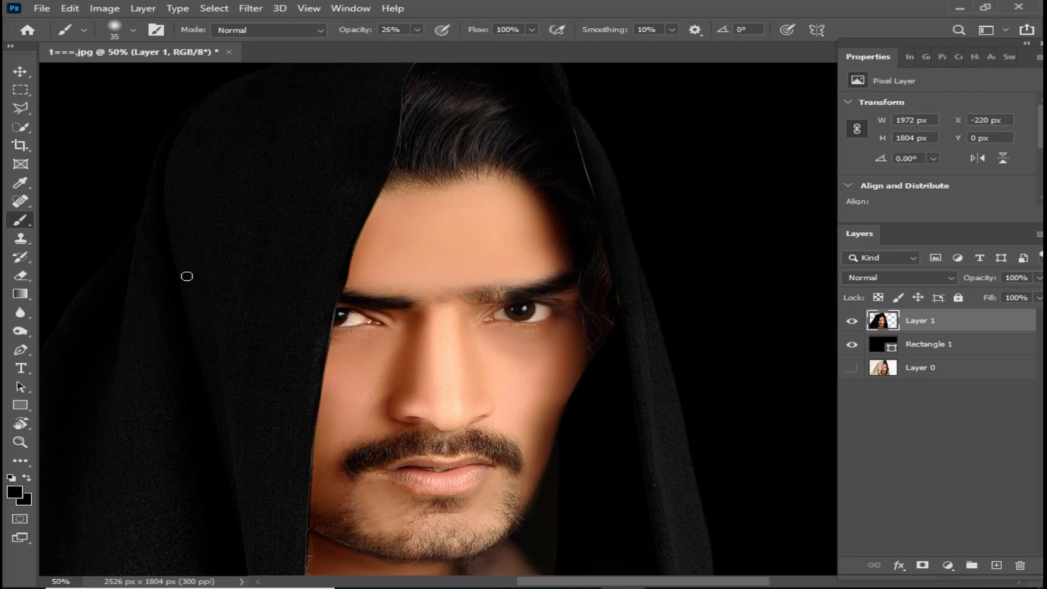
# Brighten the whites of both eyes with the Dodge tool, using the Midtones range at 50% exposure.
pyautogui.scroll(2, 191, 253)
pyautogui.click(21, 331)
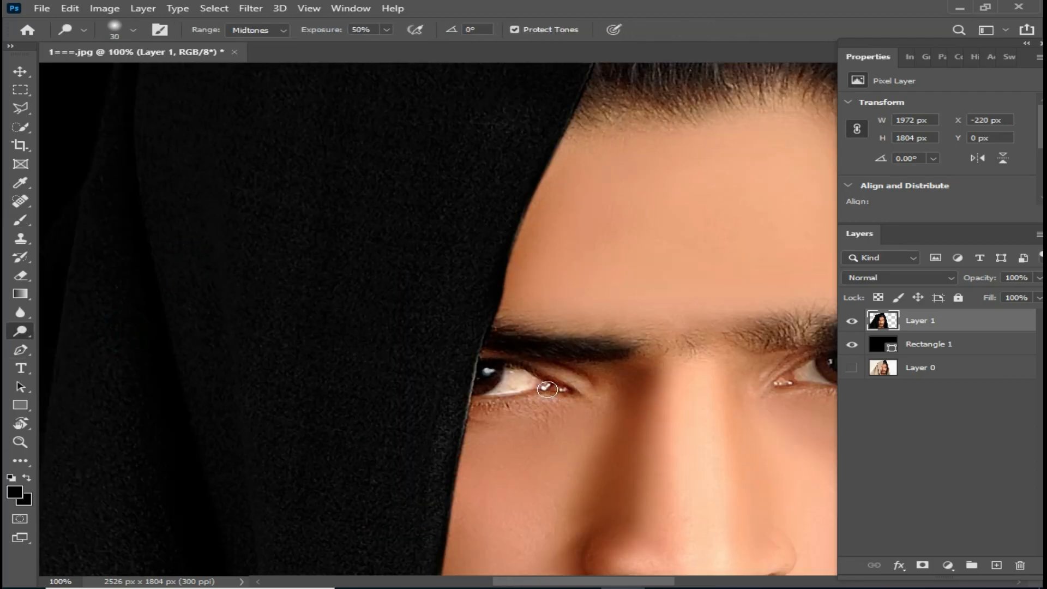
pyautogui.moveTo(506, 391); pyautogui.dragTo(538, 383)
pyautogui.moveTo(720, 358); pyautogui.dragTo(472, 358)
pyautogui.moveTo(567, 373); pyautogui.dragTo(560, 370)
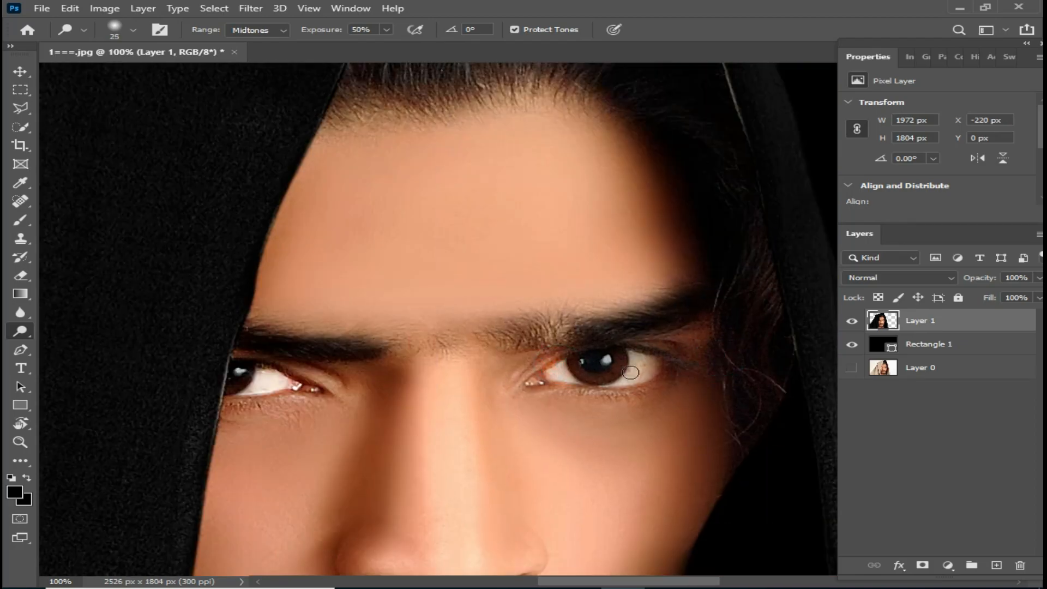
# Darken the irises with the Burn tool at size 20, using the Midtones range at 77% exposure.
pyautogui.rightClick(30, 331)
pyautogui.click(129, 348)
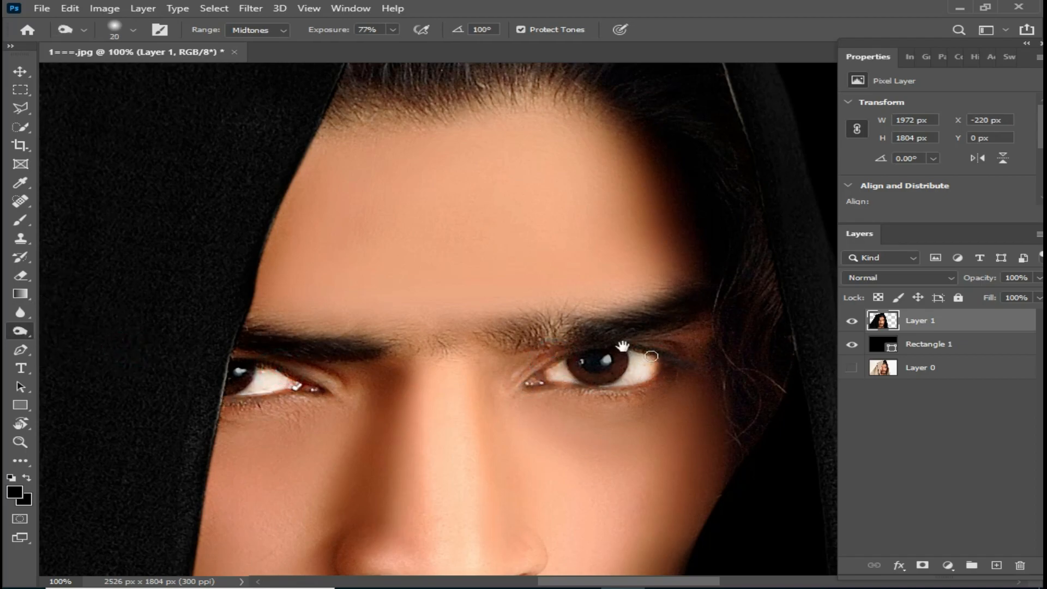
pyautogui.scroll(-3, 569, 296)
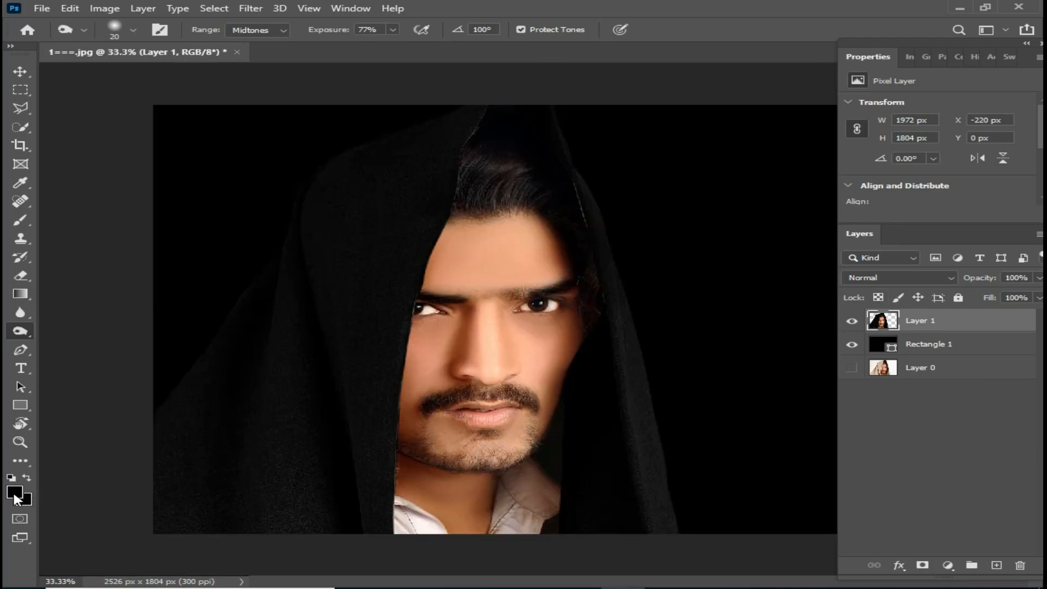
# Tint the lips red (ff0000) with the Brush at size 50 and 4% opacity.
pyautogui.click(15, 494)
pyautogui.write('ff0000')
pyautogui.click(872, 239)
pyautogui.click(31, 221)
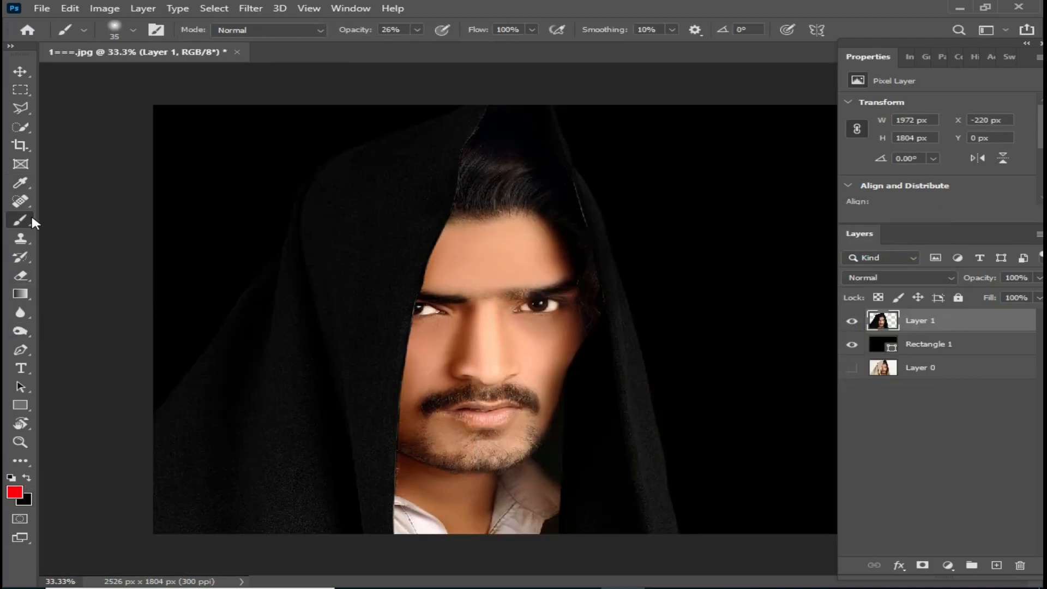
pyautogui.moveTo(300, 303)
pyautogui.mouseDown()
pyautogui.moveTo(596, 443)
pyautogui.moveTo(507, 408)
pyautogui.mouseUp()
pyautogui.press(']')
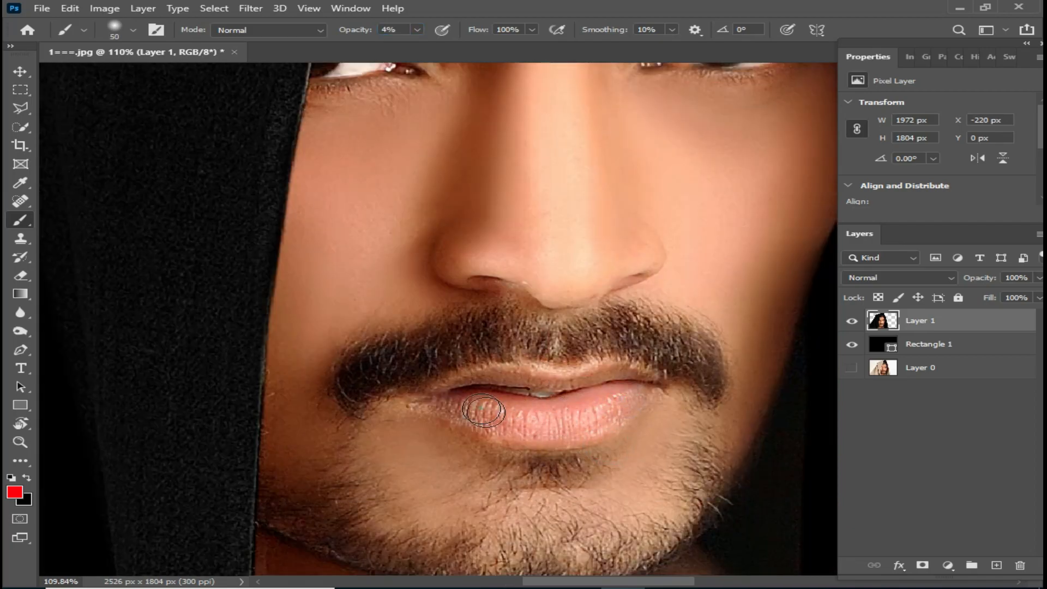
pyautogui.hotkey('ctrl', '0')
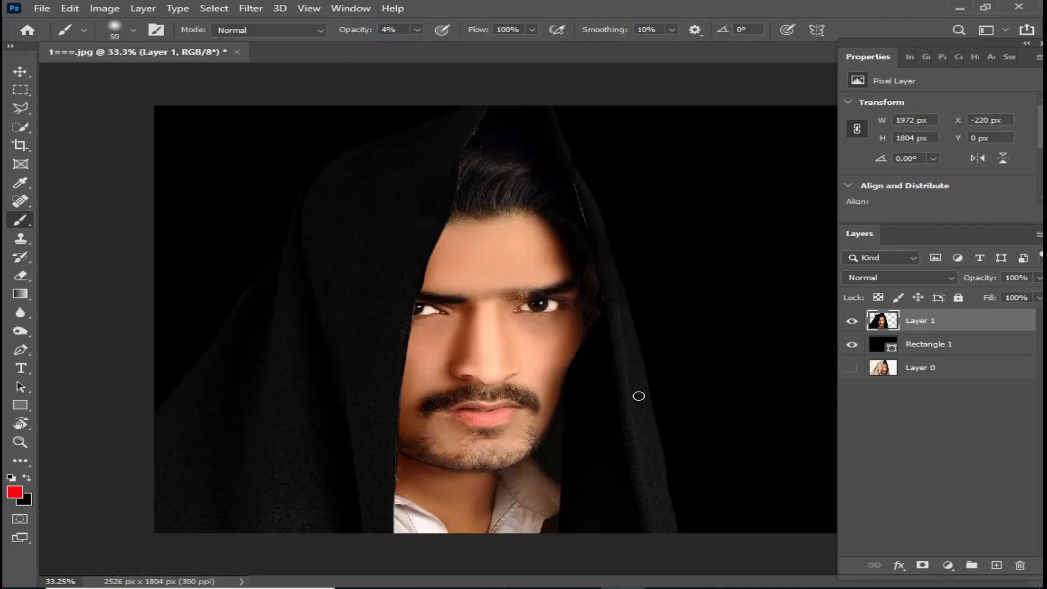
# Duplicate Layer 1 and move the copy right to about X 700 px.
pyautogui.press('v')
pyautogui.click(145, 9)
pyautogui.moveTo(163, 23)
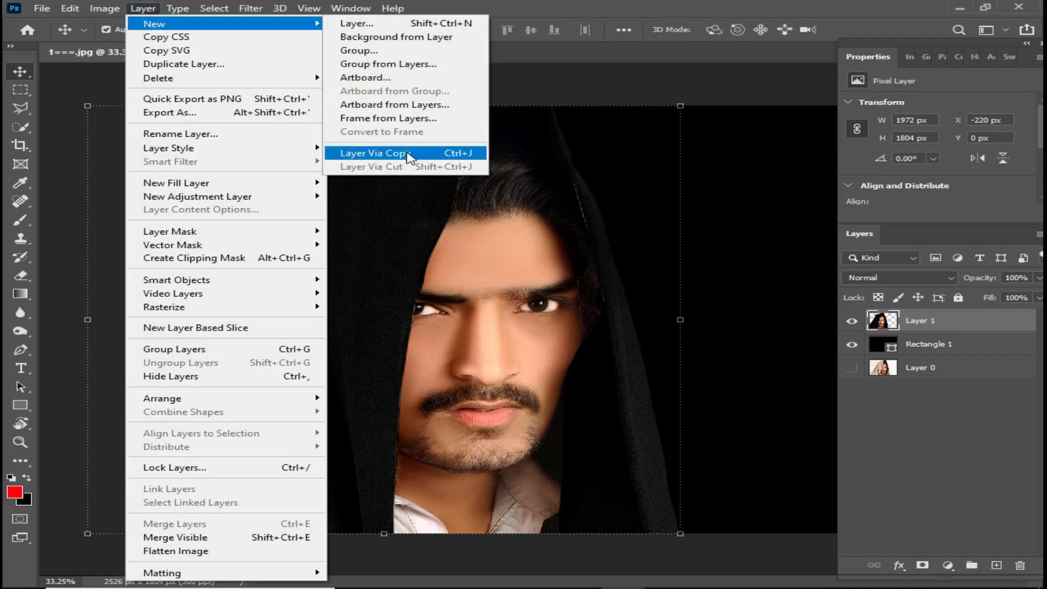
pyautogui.click(373, 153)
pyautogui.hotkey('ctrl', '-')
pyautogui.moveTo(411, 212); pyautogui.dragTo(640, 235)
# Scale the Layer 1 copy up proportionally to 116.09%.
pyautogui.hotkey('ctrl', 't')
pyautogui.moveTo(401, 160); pyautogui.dragTo(330, 131)
pyautogui.moveTo(653, 284); pyautogui.dragTo(664, 299)
pyautogui.press('Return')
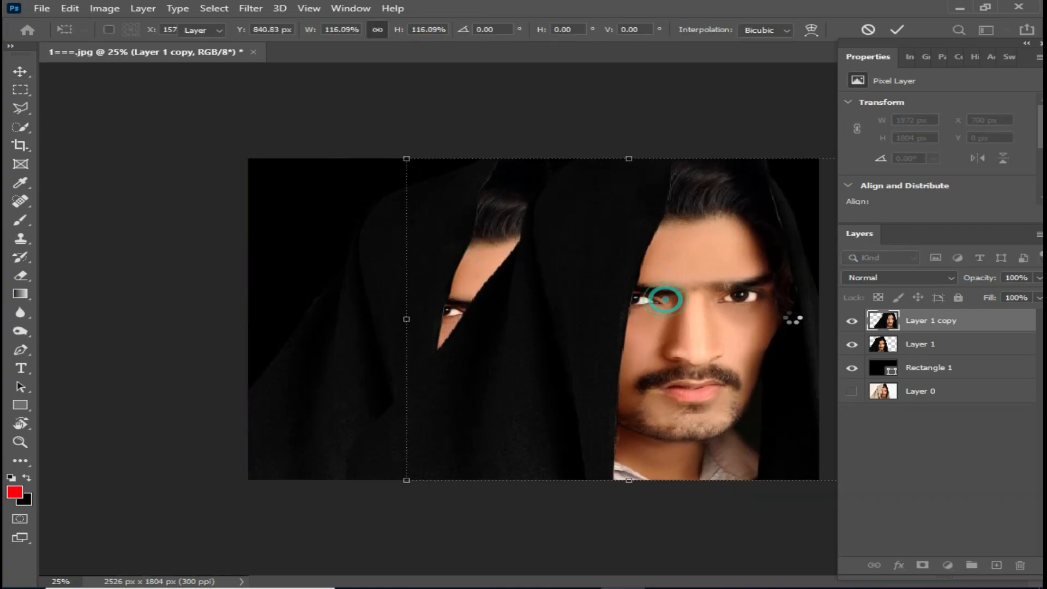
# Place the Layer 1 copy beneath Layer 1 and nudge Layer 1 left to X -424 px.
pyautogui.moveTo(944, 324); pyautogui.dragTo(938, 352)
pyautogui.click(482, 327)
pyautogui.press('Left')
pyautogui.press('Left')
pyautogui.press('Left')
pyautogui.press('Left')
pyautogui.press('Left')
pyautogui.press('Left')
pyautogui.press('Left')
pyautogui.press('Left')
pyautogui.press('Left')
pyautogui.press('Left')
pyautogui.press('Left')
pyautogui.press('Left')
pyautogui.press('Left')
pyautogui.press('Left')
pyautogui.press('Left')
pyautogui.press('Left')
pyautogui.press('Left')
pyautogui.press('Left')
pyautogui.press('Left')
pyautogui.press('Left')
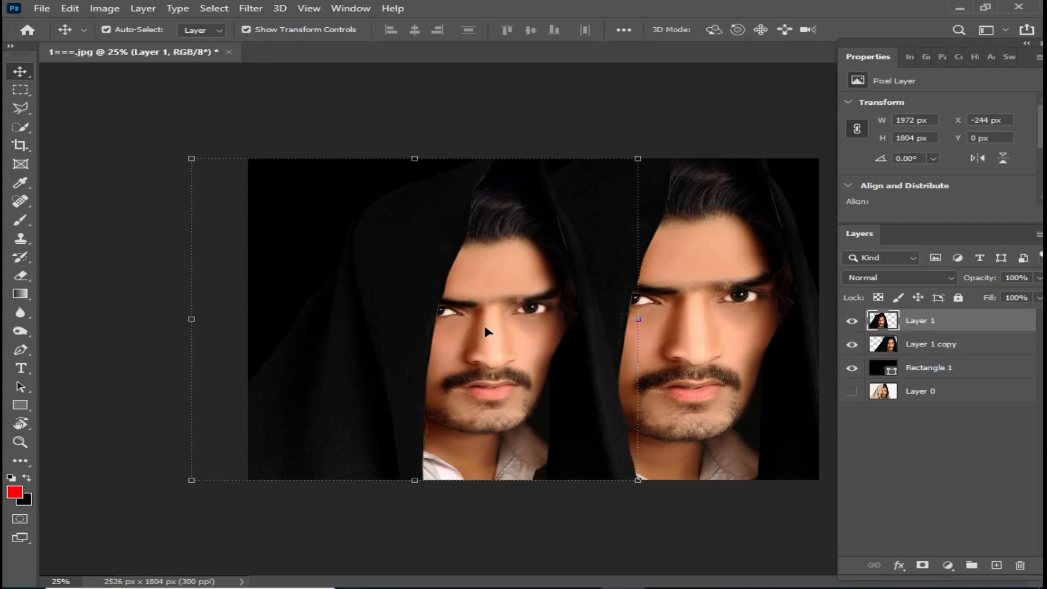
pyautogui.hotkey('shift', 'Left')
pyautogui.hotkey('shift', 'Left')
pyautogui.hotkey('shift', 'Left')
pyautogui.hotkey('shift', 'Left')
pyautogui.hotkey('shift', 'Left')
pyautogui.hotkey('shift', 'Left')
pyautogui.hotkey('shift', 'Left')
pyautogui.hotkey('shift', 'Left')
pyautogui.hotkey('shift', 'Left')
pyautogui.hotkey('shift', 'Left')
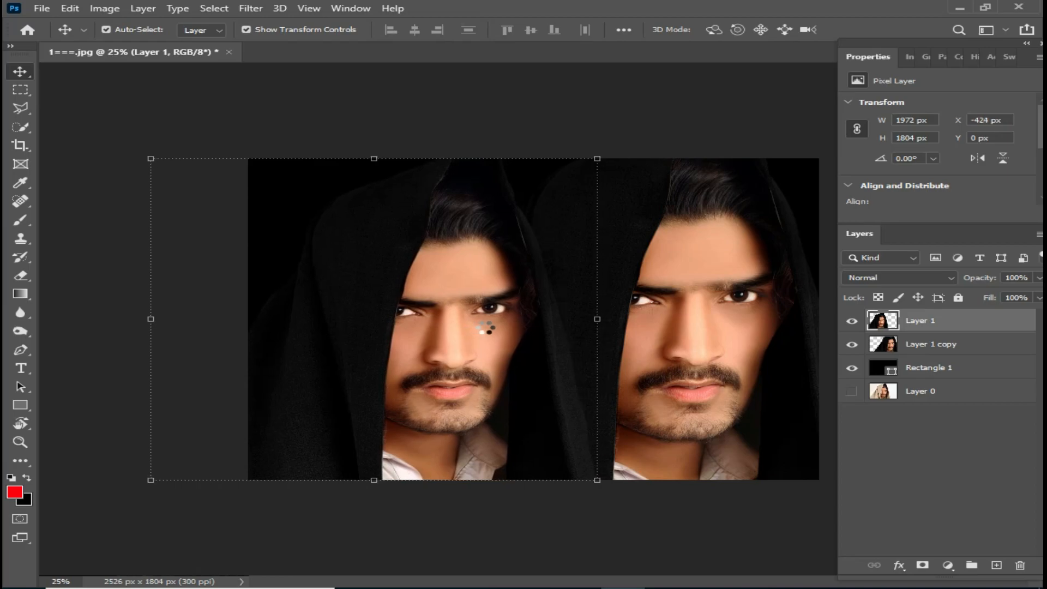
# Convert the Layer 1 copy to black and white with the Default preset and lower its opacity to 51%.
pyautogui.click(660, 313)
pyautogui.click(105, 9)
pyautogui.moveTo(131, 45)
pyautogui.click(374, 145)
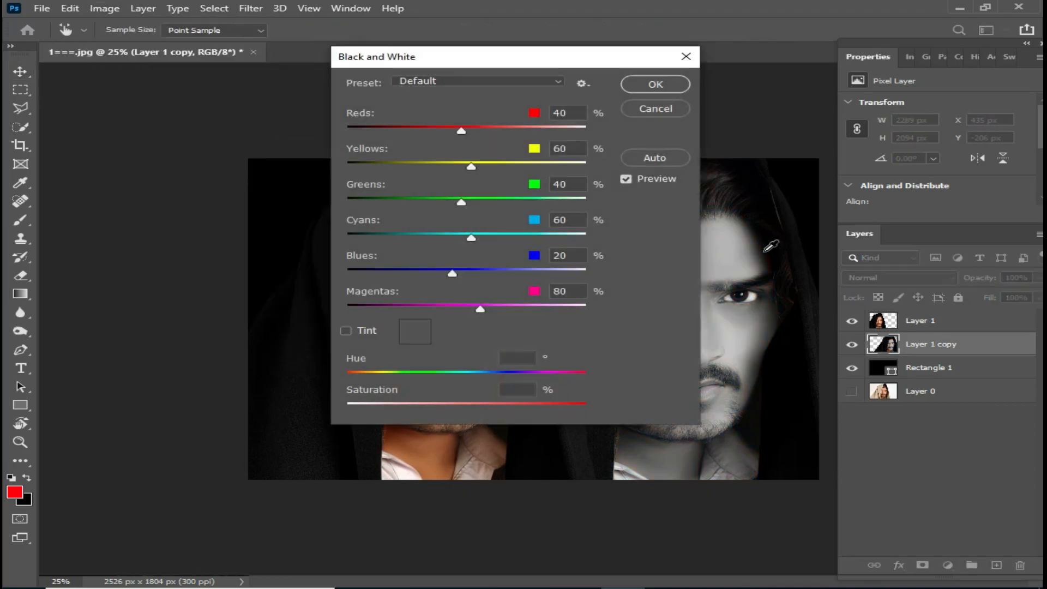
pyautogui.click(660, 85)
pyautogui.moveTo(1010, 296); pyautogui.dragTo(996, 296)
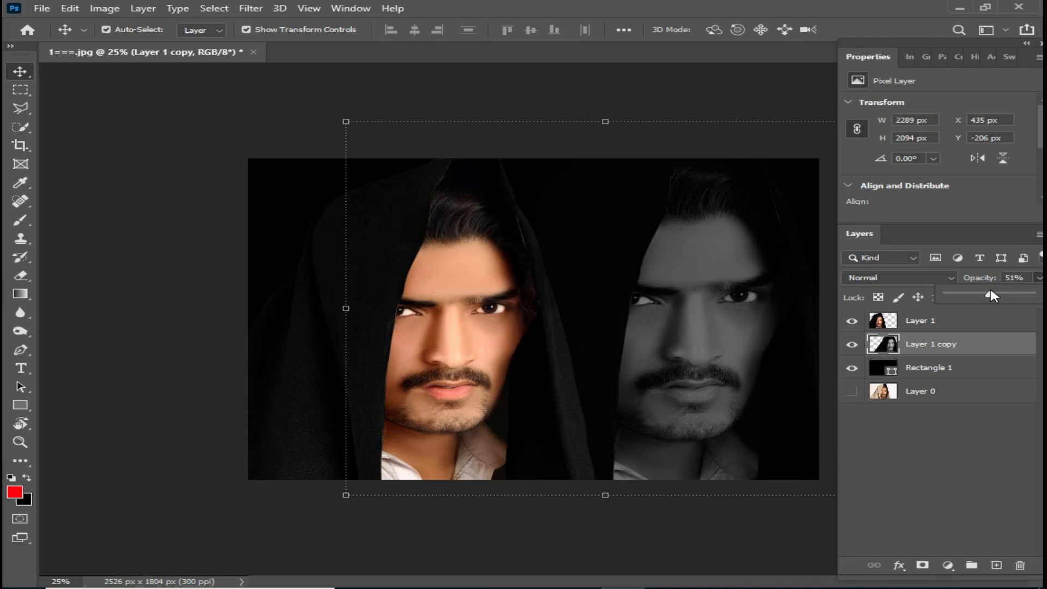
# Make Layer 0 visible and merge all visible layers into one.
pyautogui.click(852, 367)
pyautogui.click(852, 320)
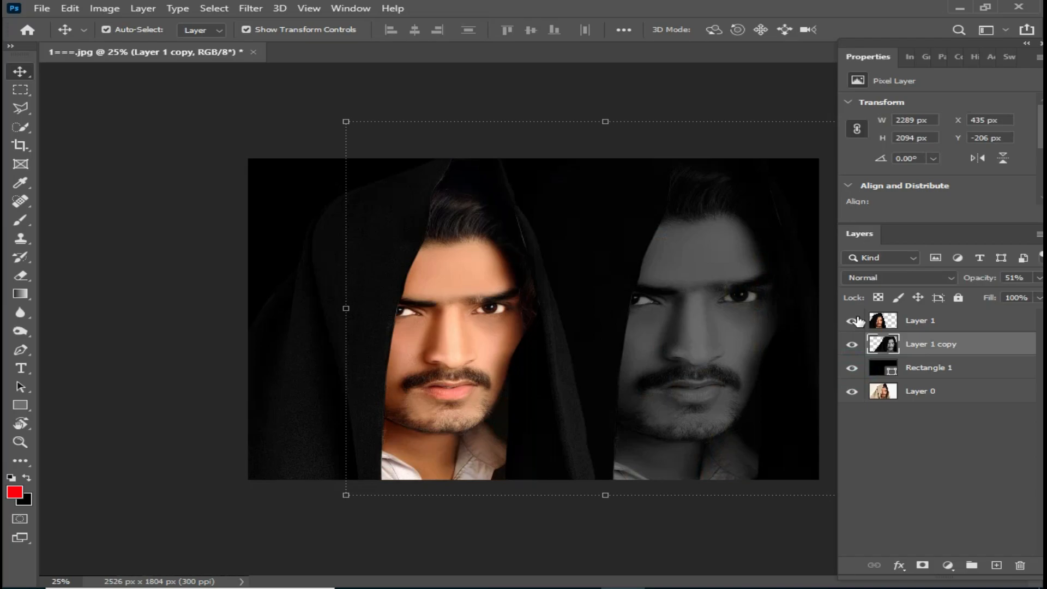
pyautogui.press('c')
pyautogui.moveTo(855, 364); pyautogui.dragTo(853, 322)
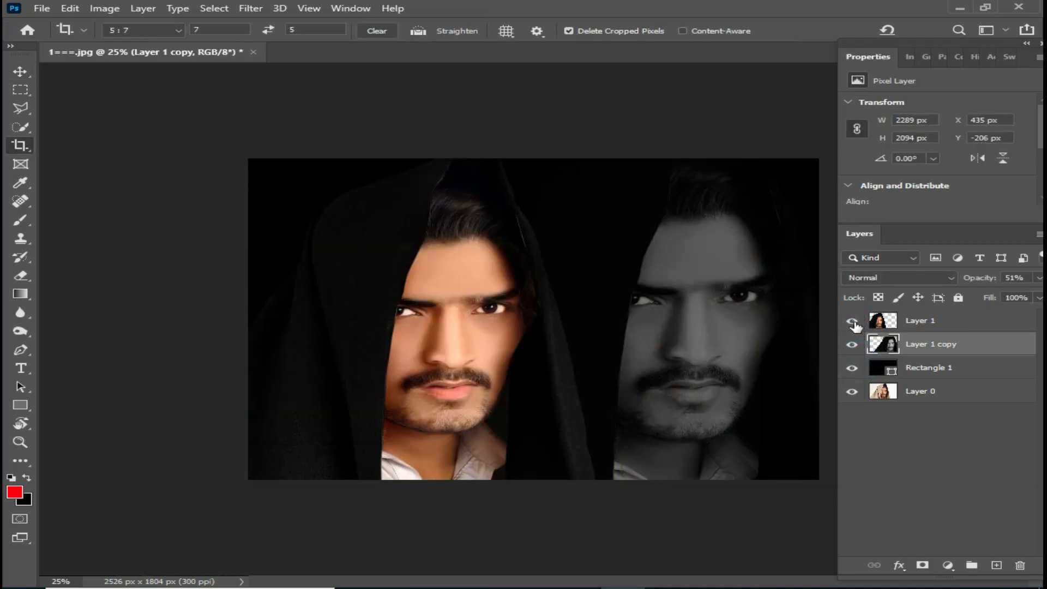
pyautogui.hotkey('ctrl', '+')
pyautogui.hotkey('ctrl', 'shift', 'e')
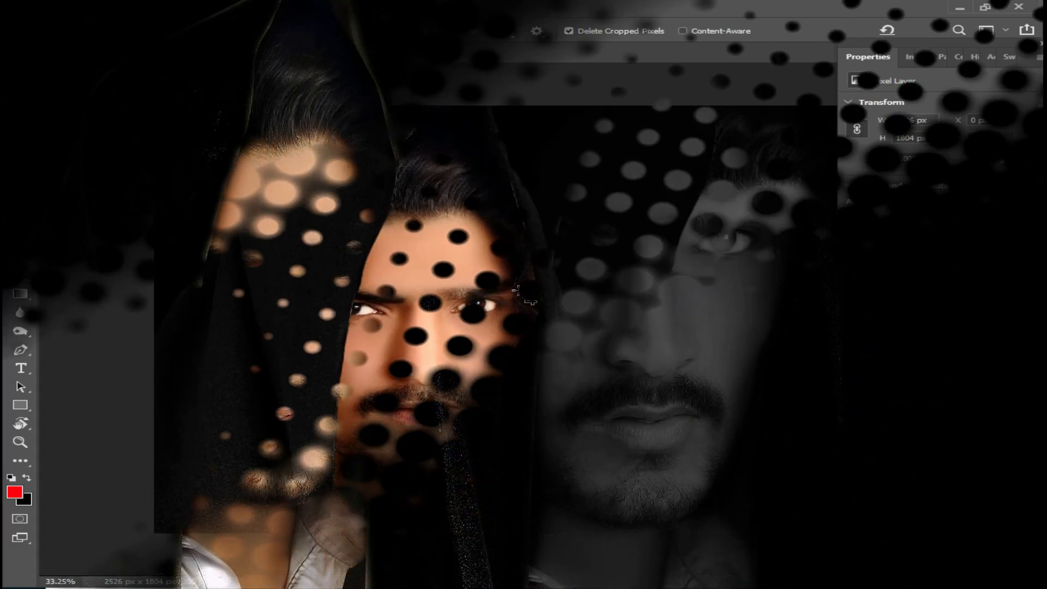